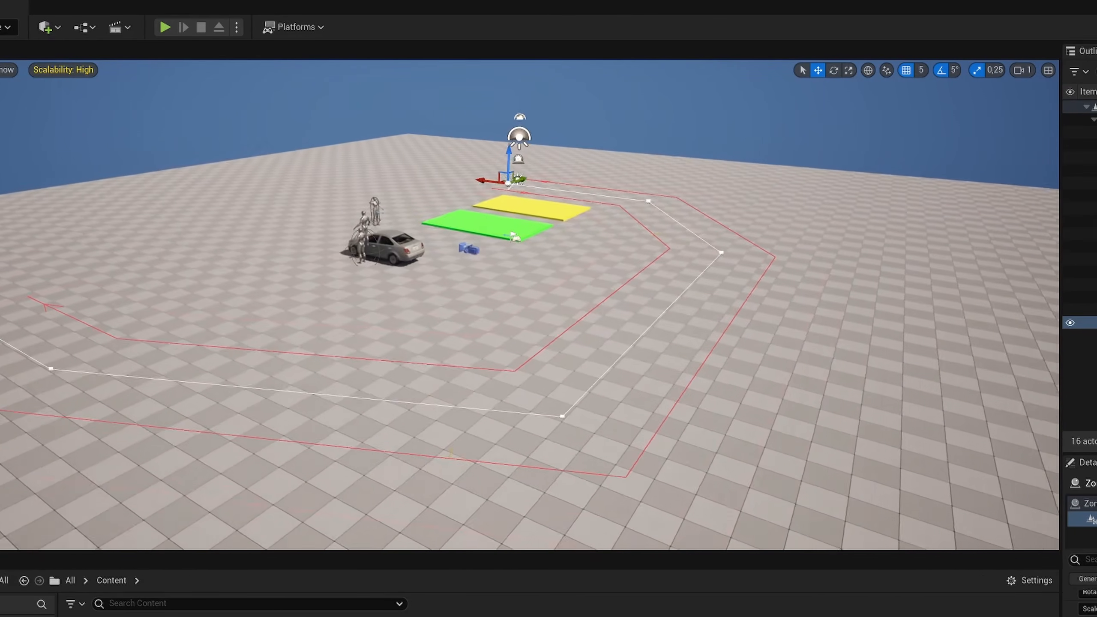
key(d)
right_drag(530, 304, 438, 336)
key(a)
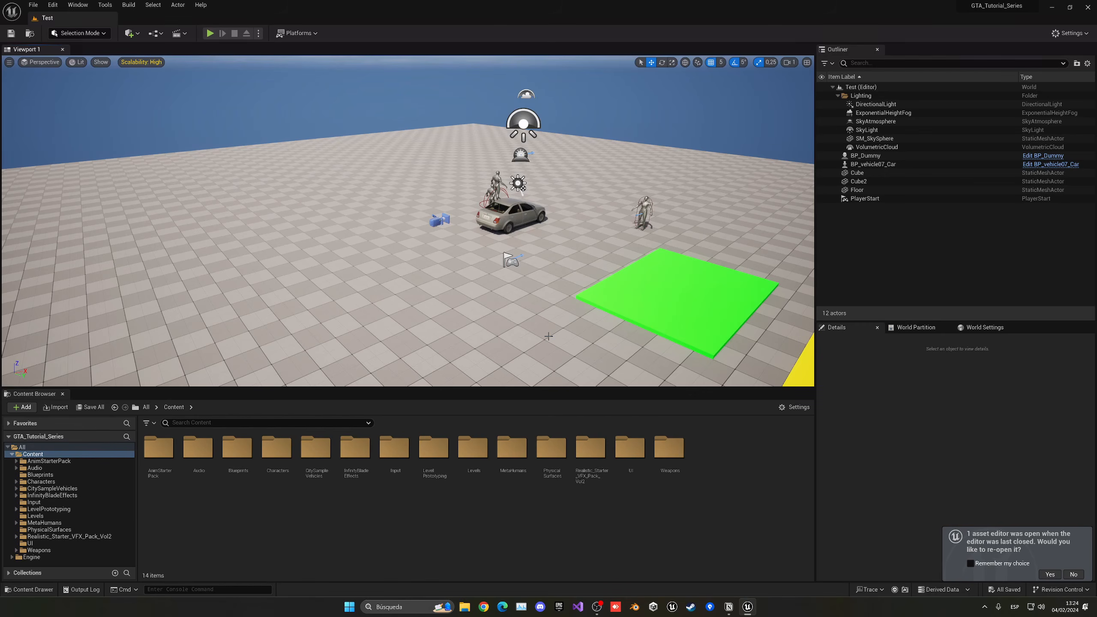
- Find the Mass plugins in the project's plugin list and enable the experimental MassAI plugin
click(52, 5)
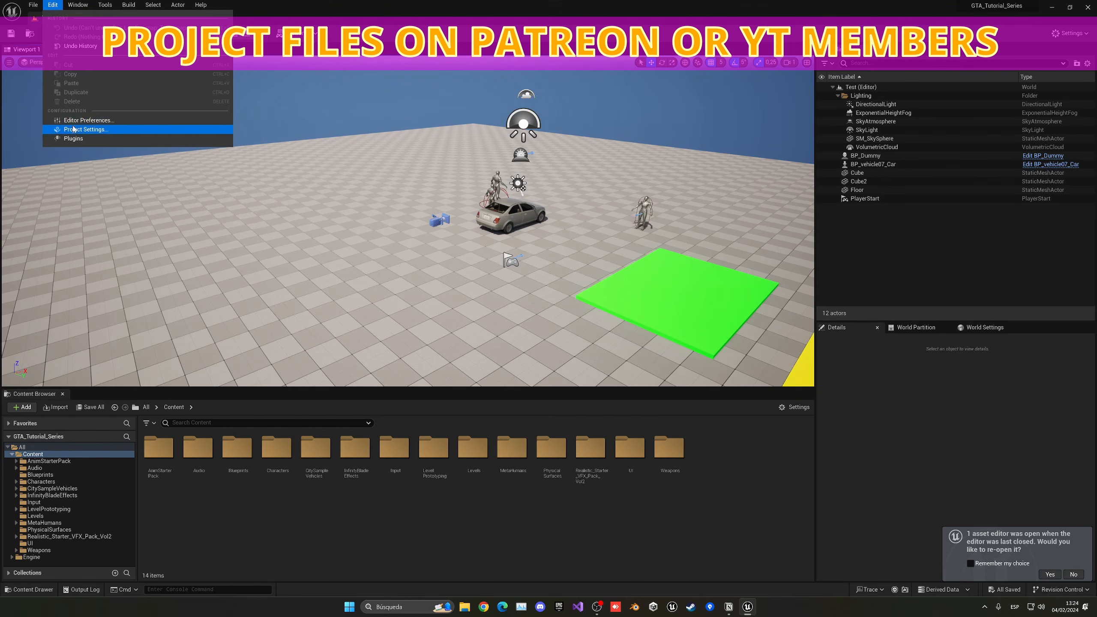
click(72, 138)
click(261, 34)
text(mass)
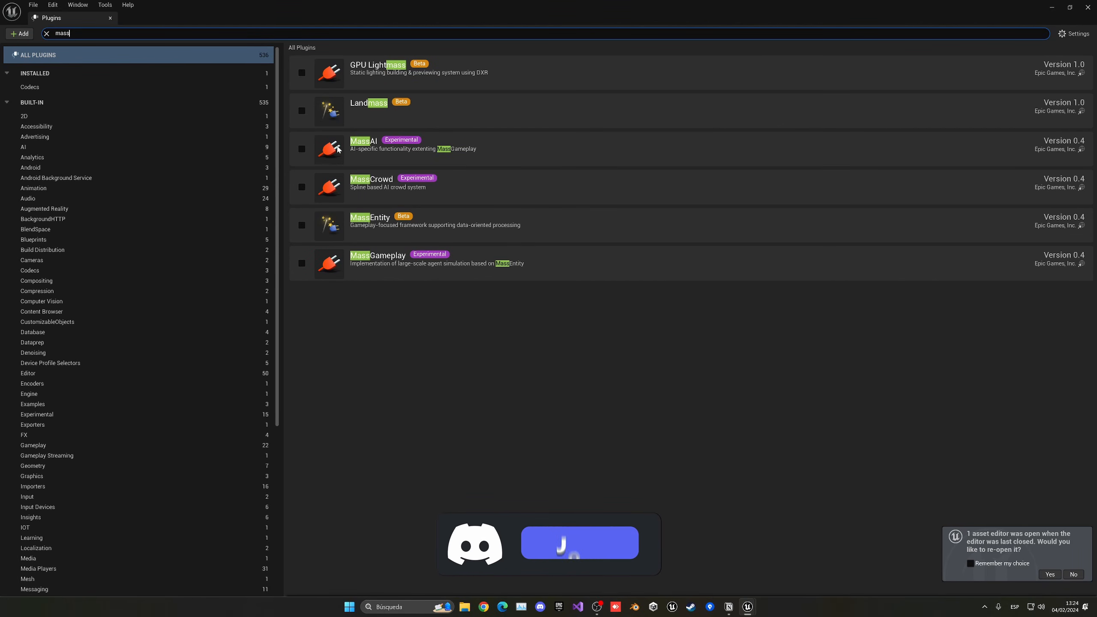
click(302, 149)
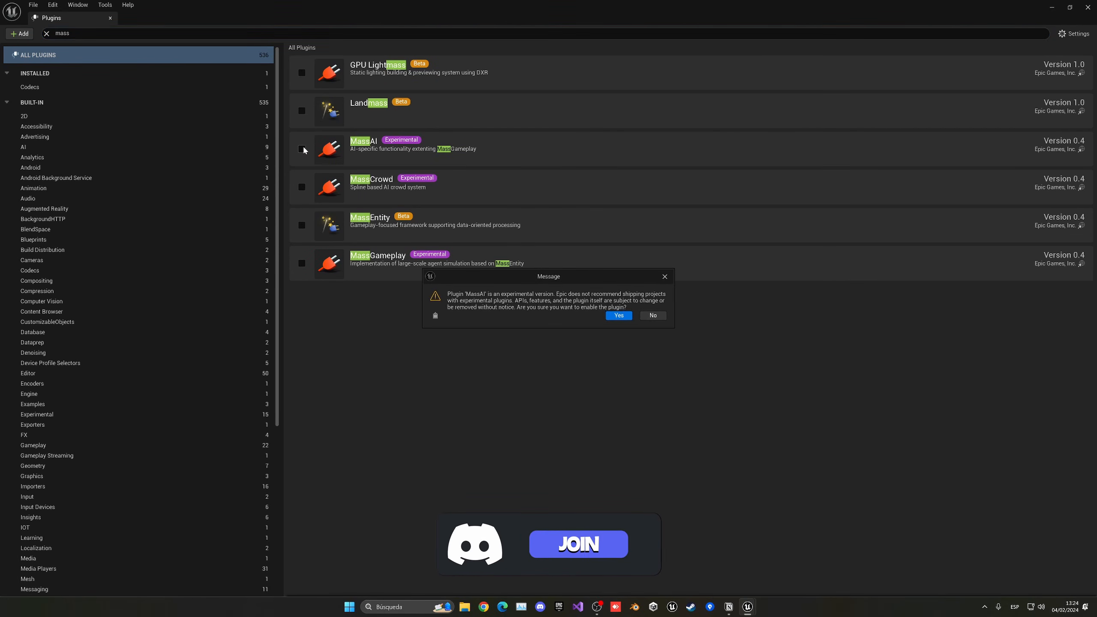
click(614, 315)
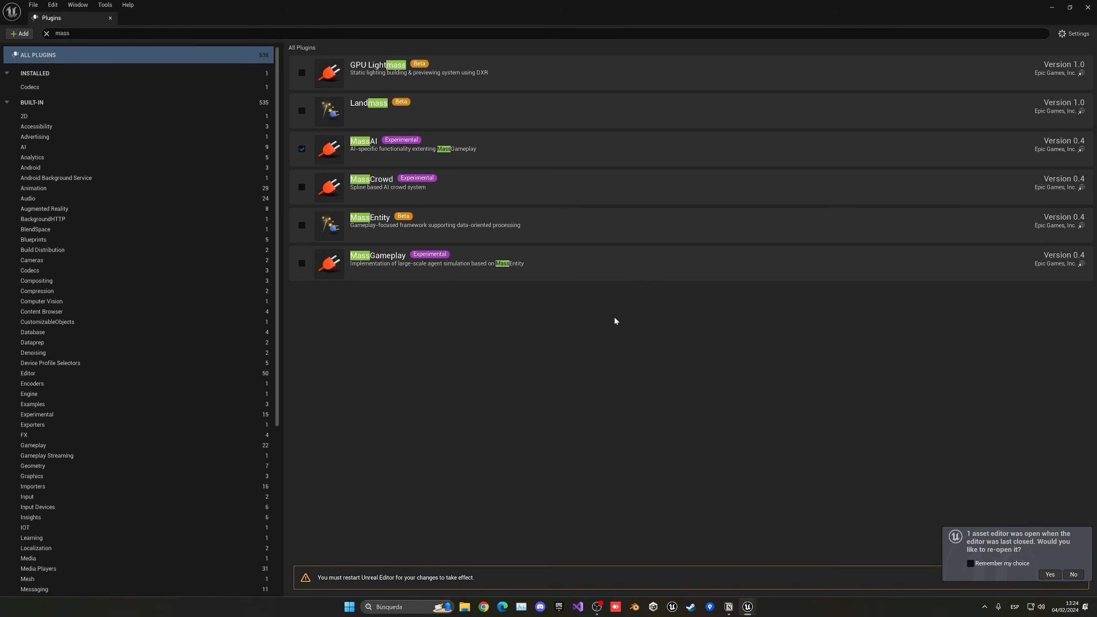
- Enable the MassCrowd, MassEntity and MassGameplay plugins, accepting the experimental and beta version warnings
click(302, 188)
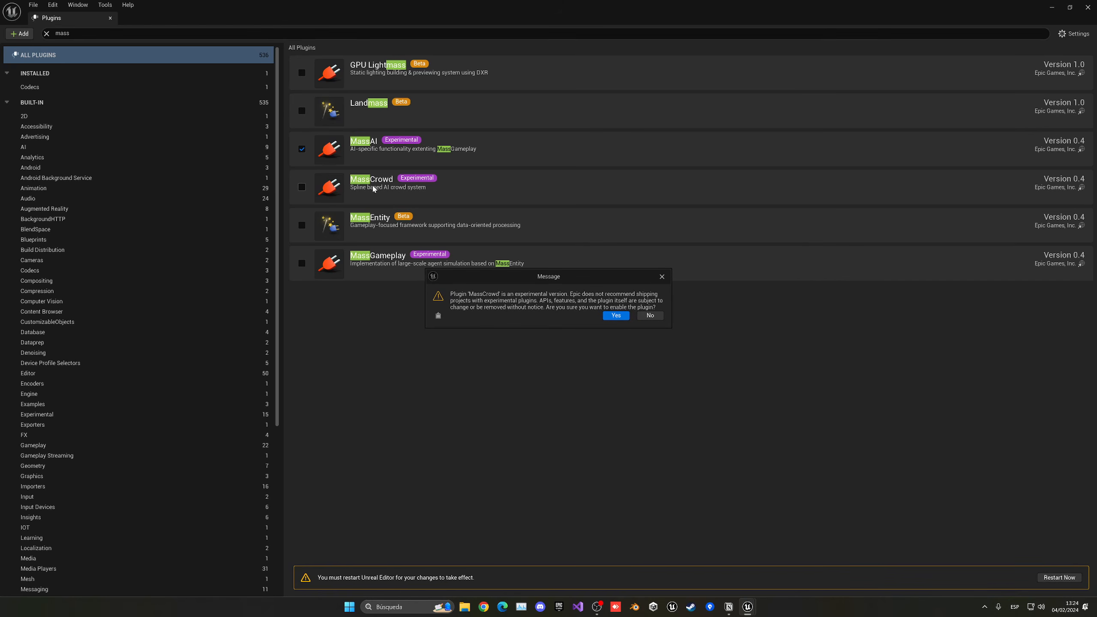
click(616, 315)
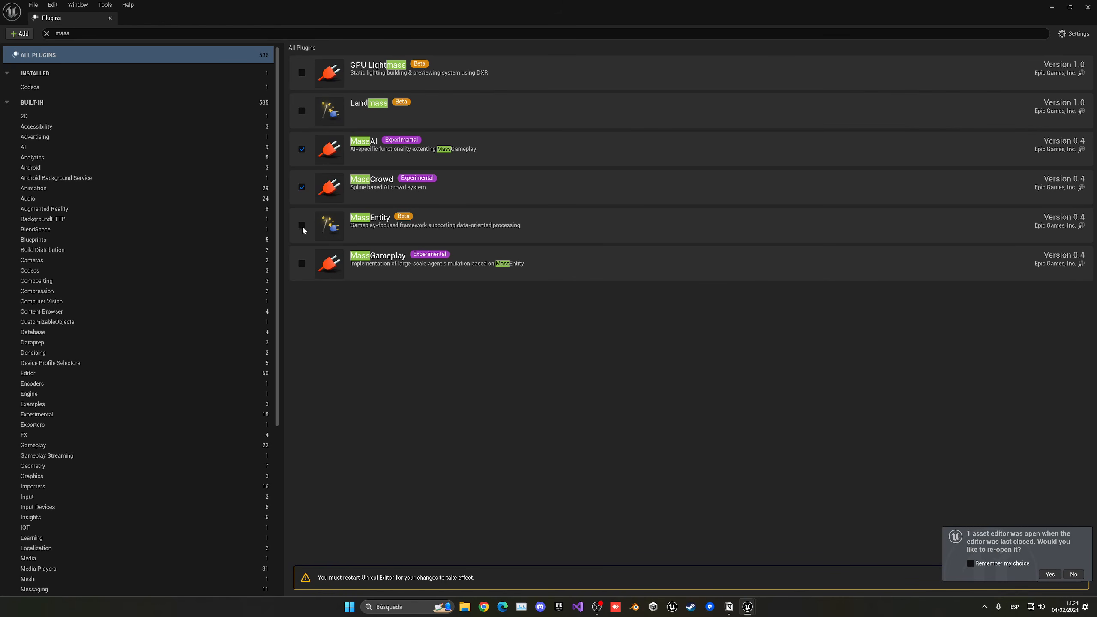
click(302, 225)
click(610, 316)
click(302, 264)
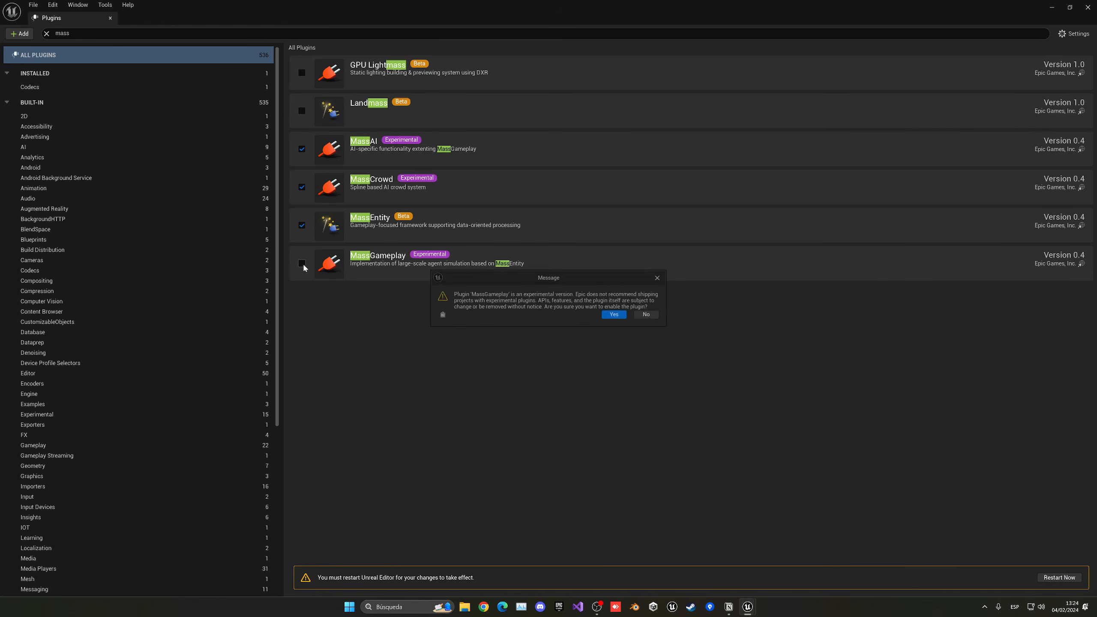
click(616, 318)
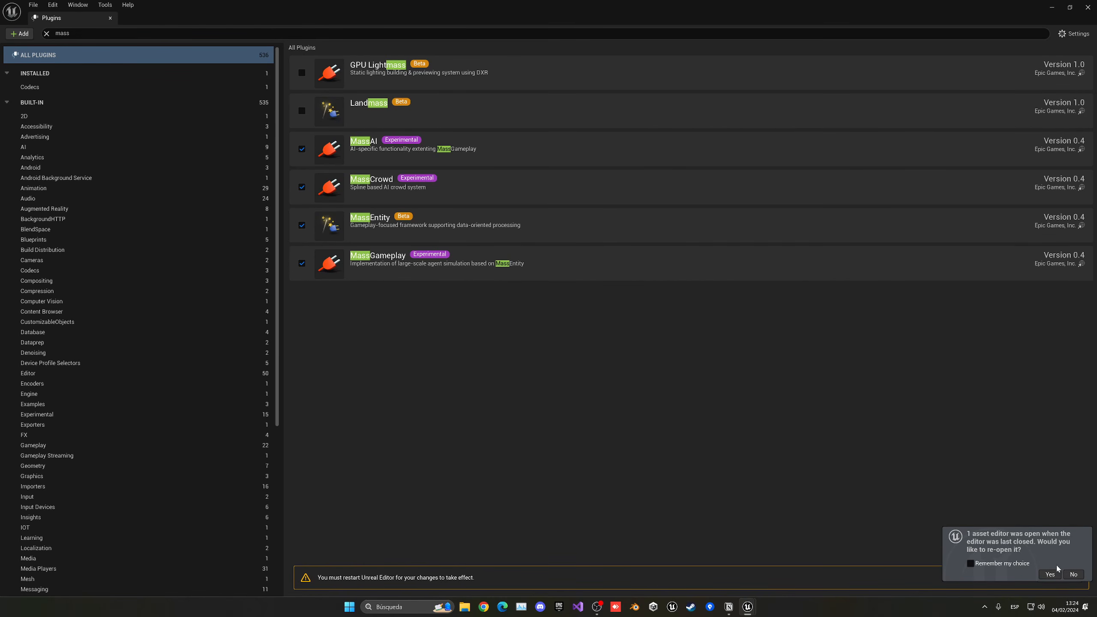
- Decline re-opening the previous asset editor and restart the editor to apply the plugin changes
click(1074, 575)
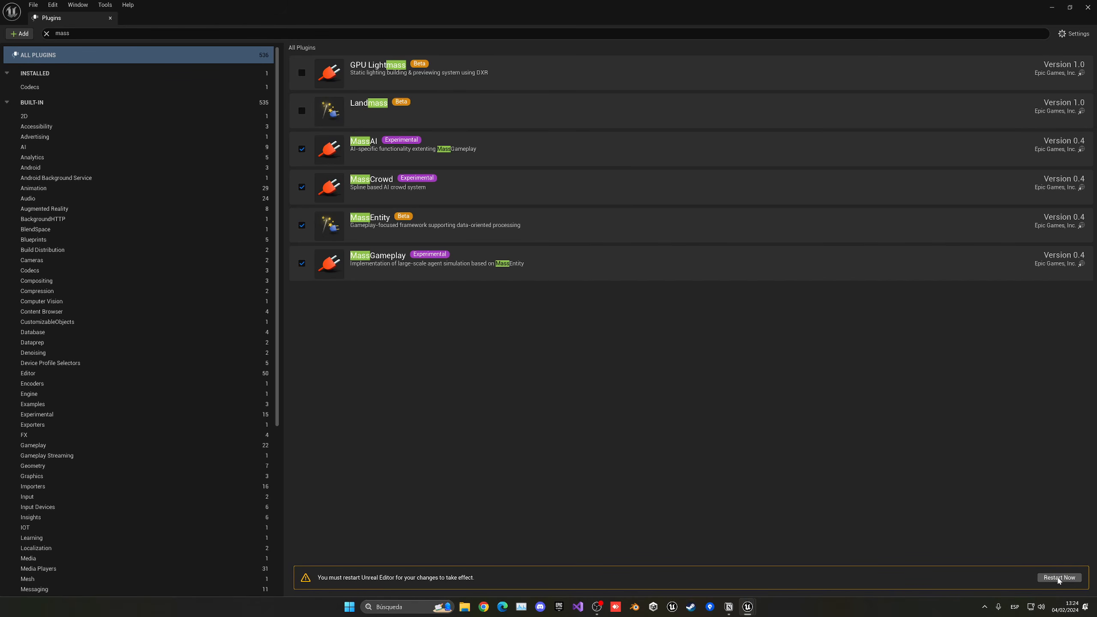
click(1059, 578)
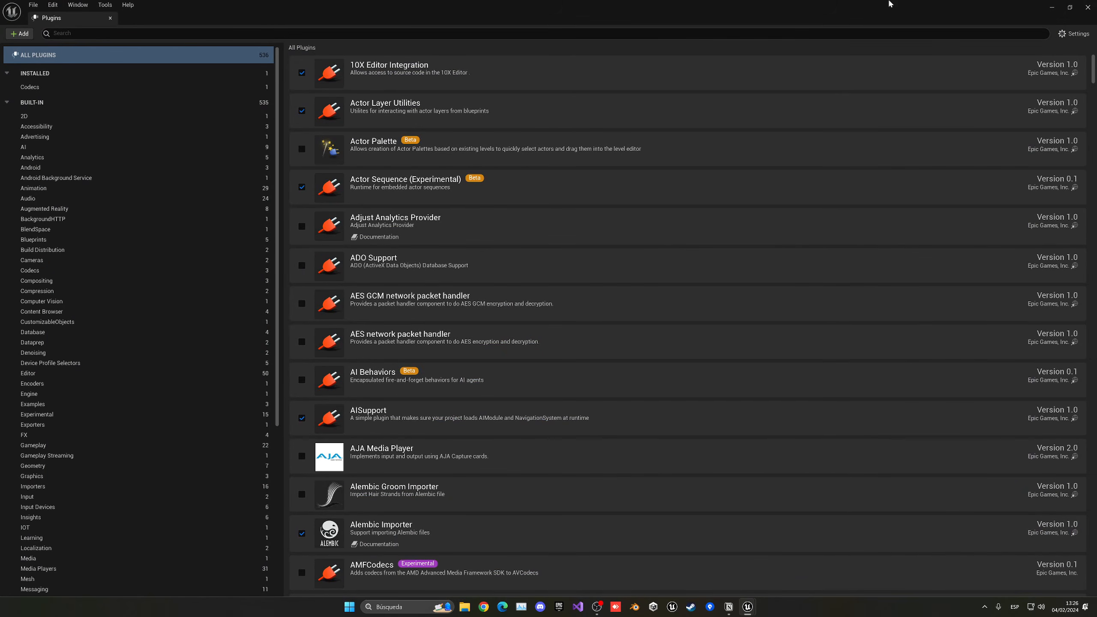
- Search the plugin list for "mass" to check that the Mass plugins are enabled, and close the plugin window
click(436, 33)
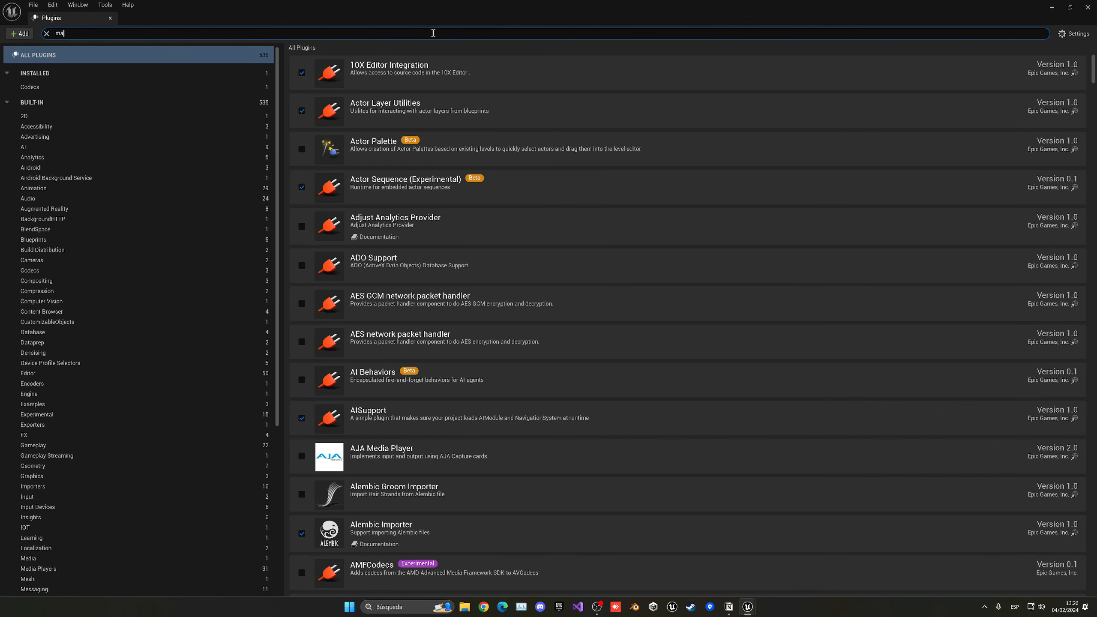
text(mass)
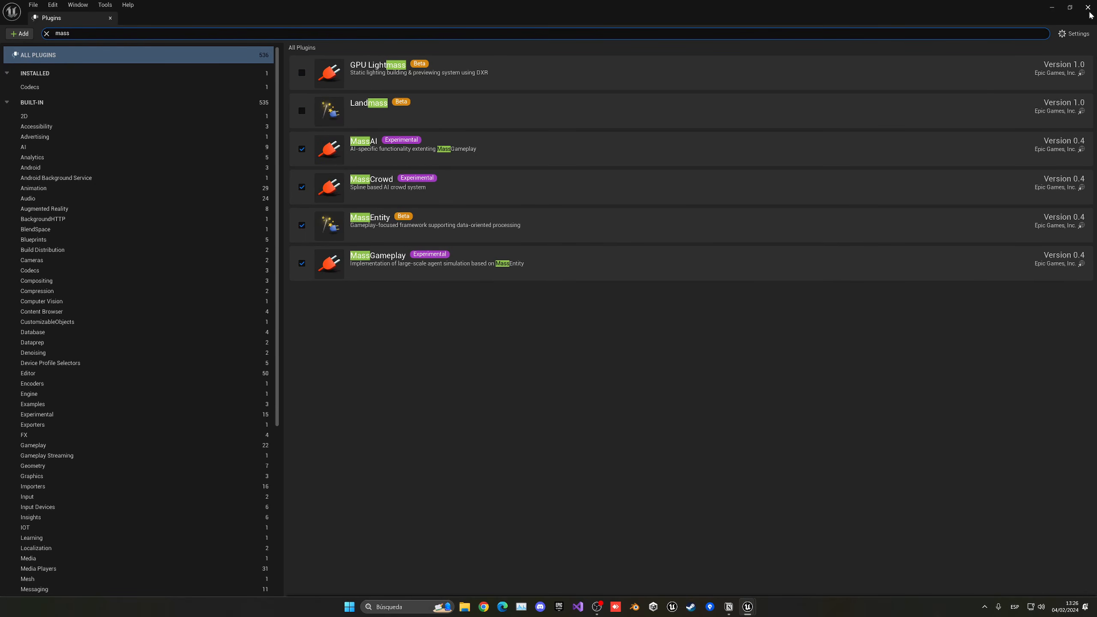
click(1090, 9)
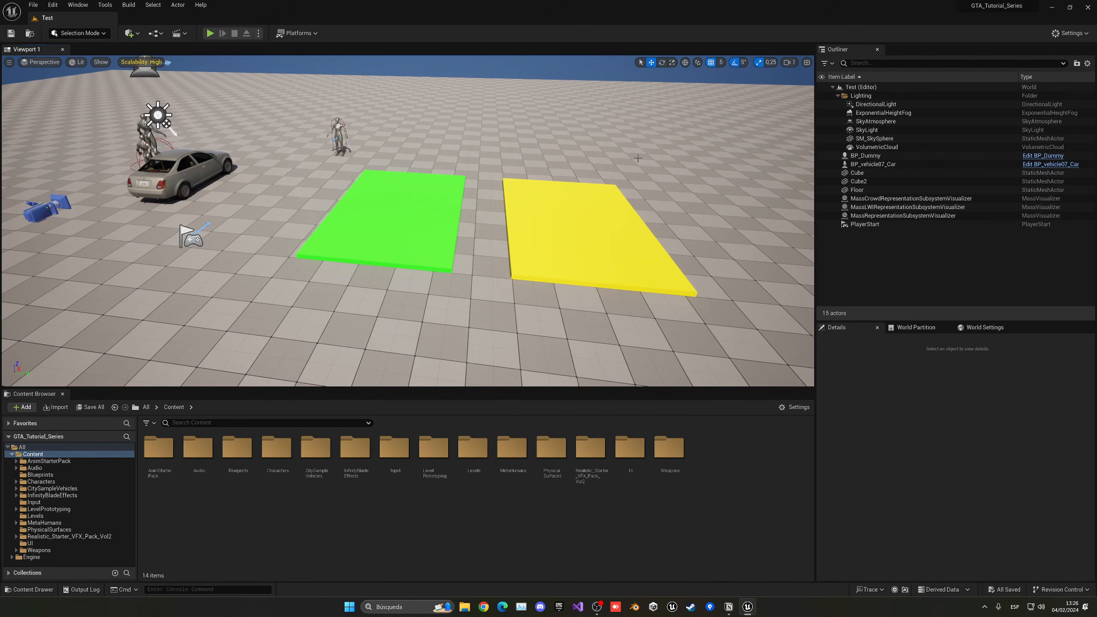
- Place a Zone Shape actor on an empty part of the level's floor and focus on it
scroll(301, 114, down, 5)
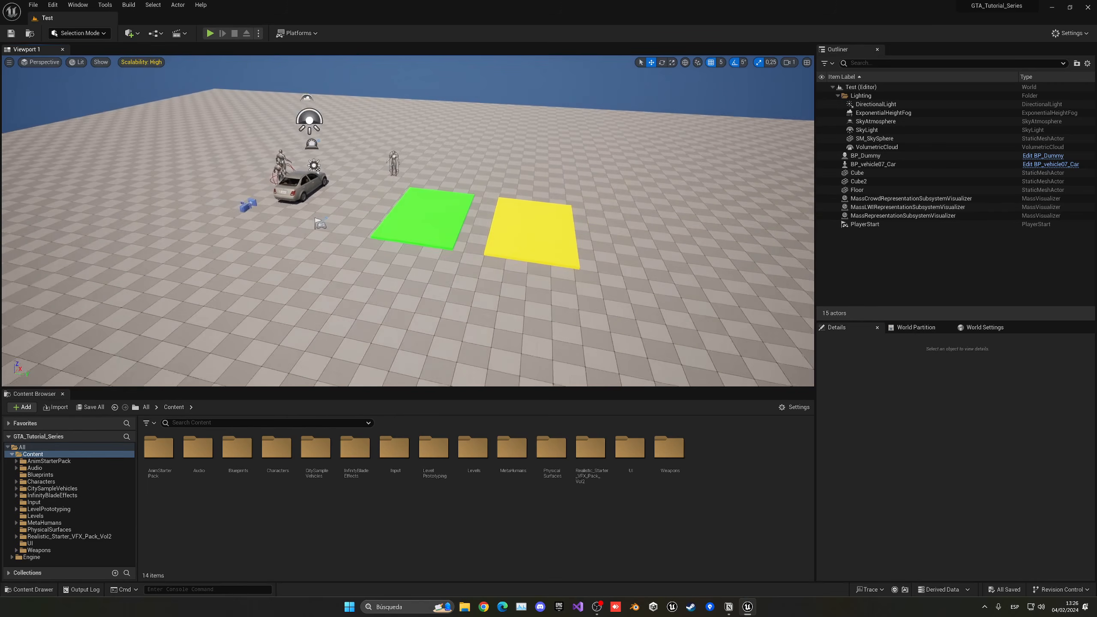
right_drag(301, 114, 331, 112)
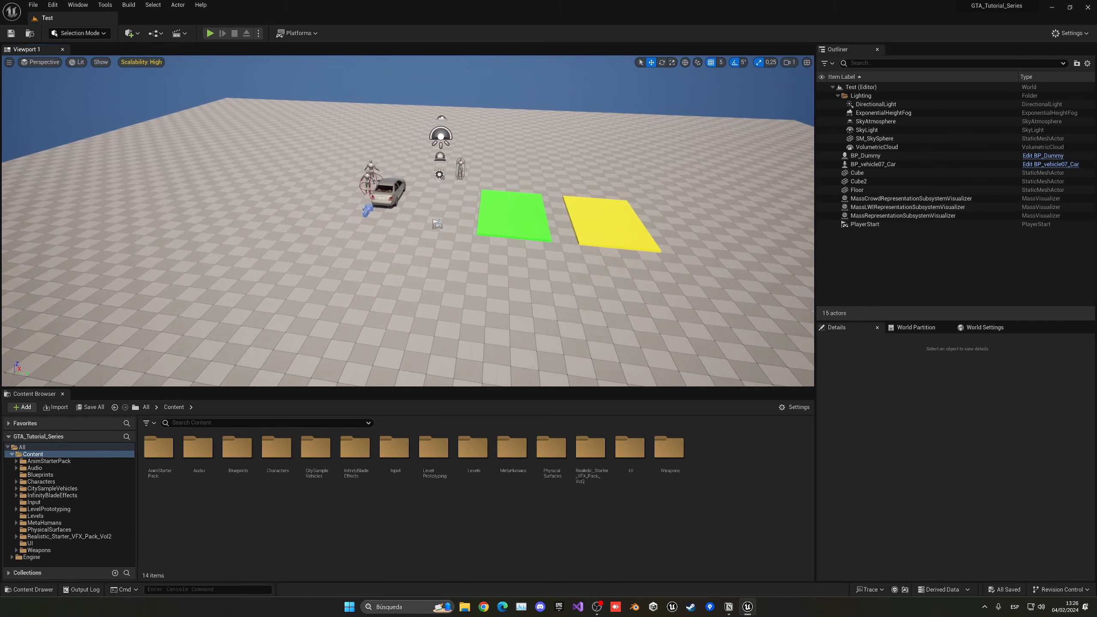
right_drag(613, 144, 595, 143)
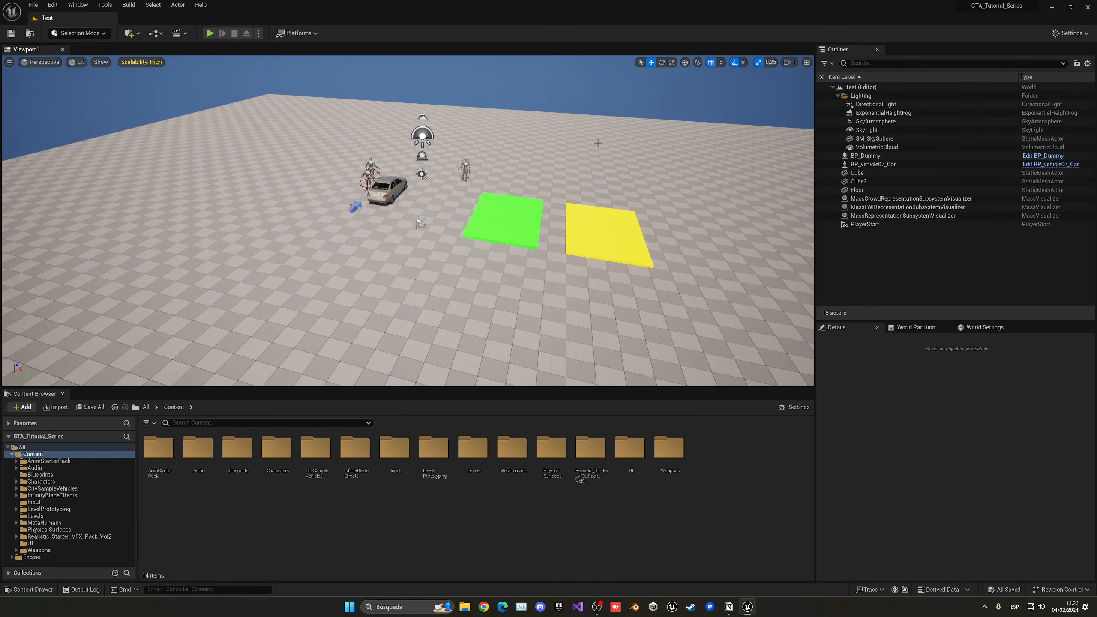
click(132, 35)
mouse_move(162, 169)
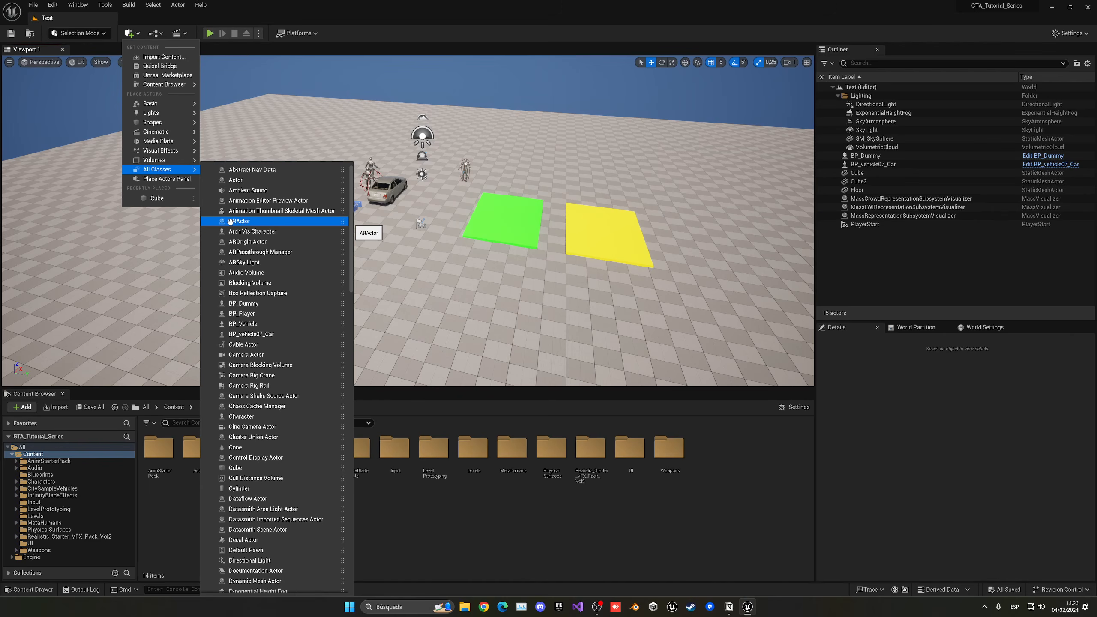
text(zone)
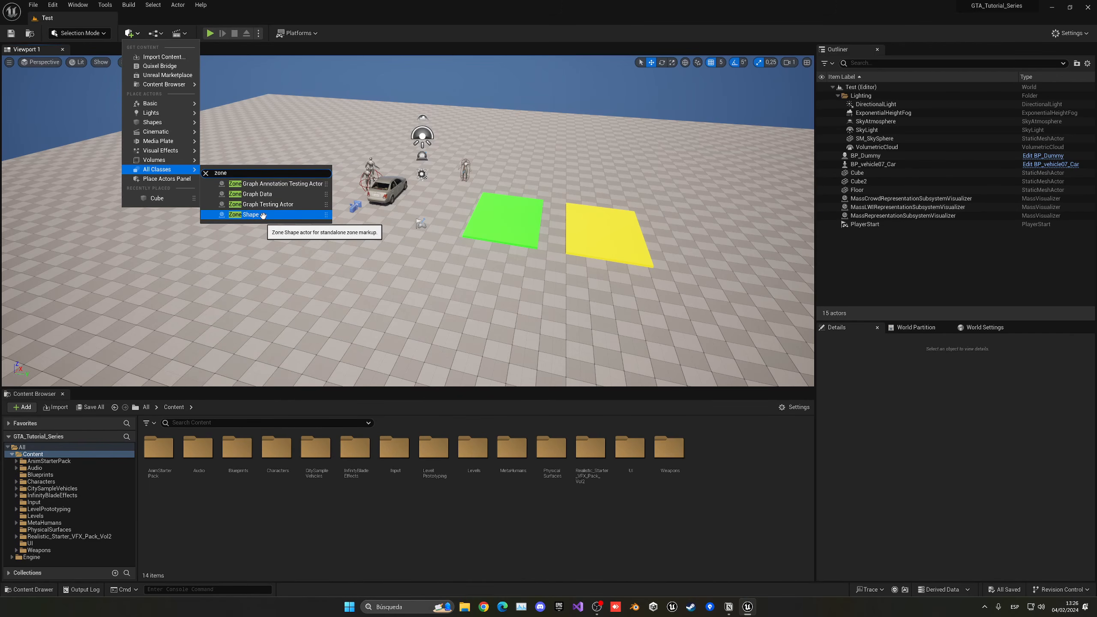
drag(236, 216, 254, 152)
key(f)
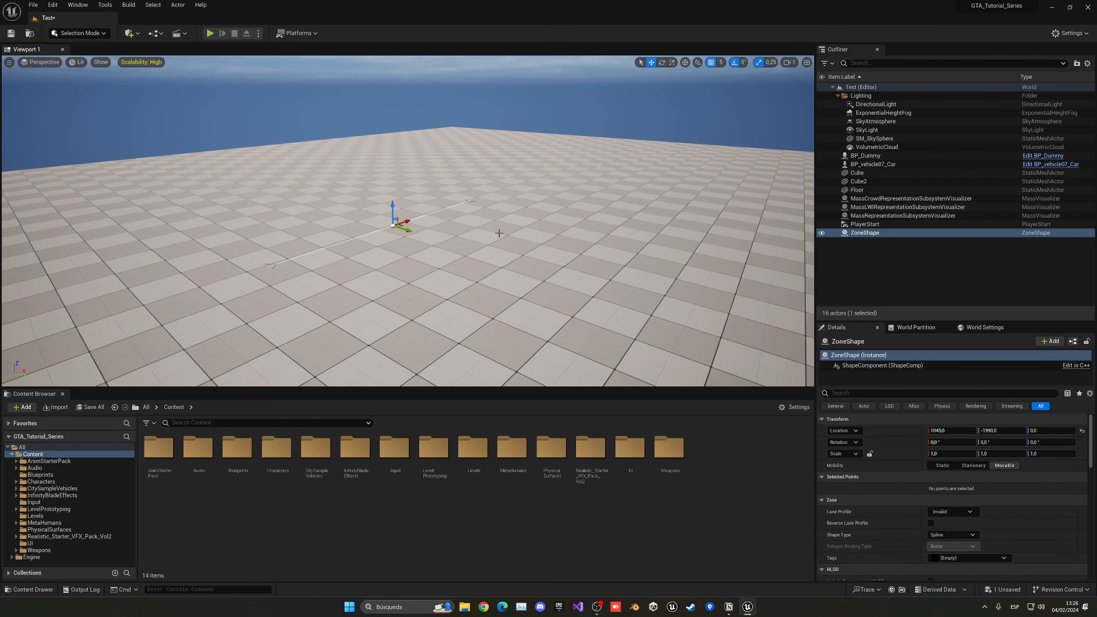
right_drag(500, 233, 521, 235)
key(s)
right_drag(479, 197, 470, 205)
key(w)
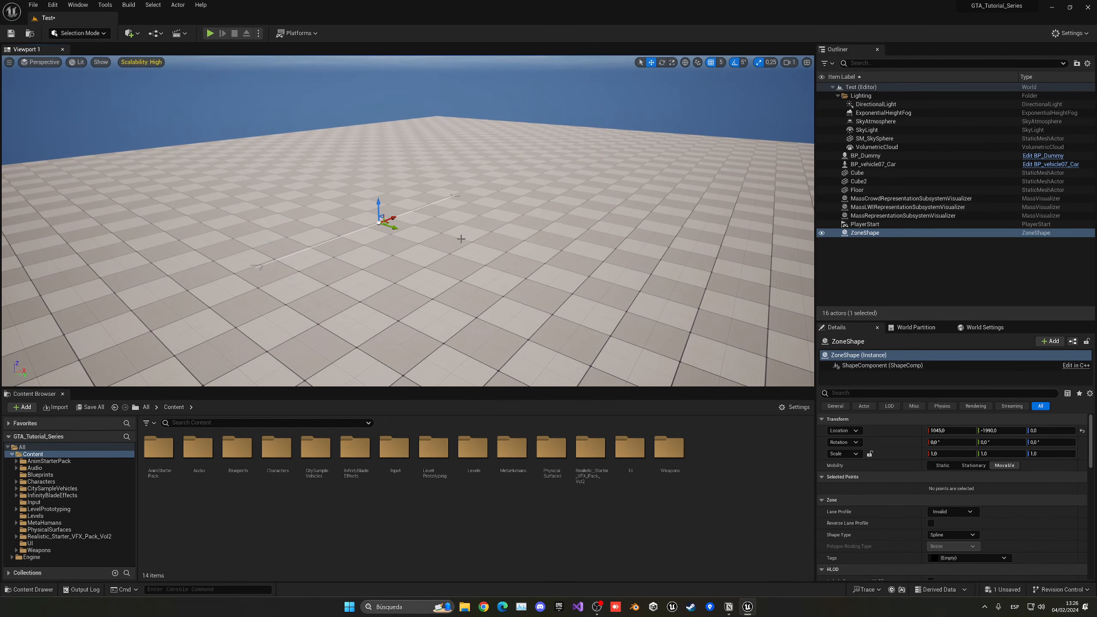
- Open the Zone Graph tag settings through the selected zone shape's Tags property
scroll(918, 465, down, 1)
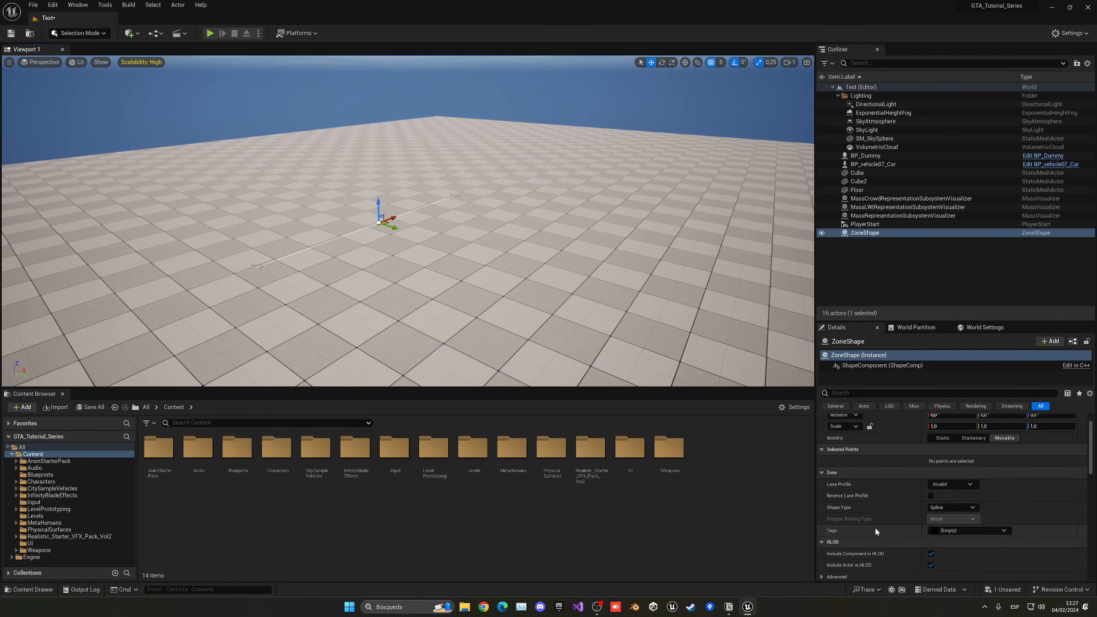
click(944, 531)
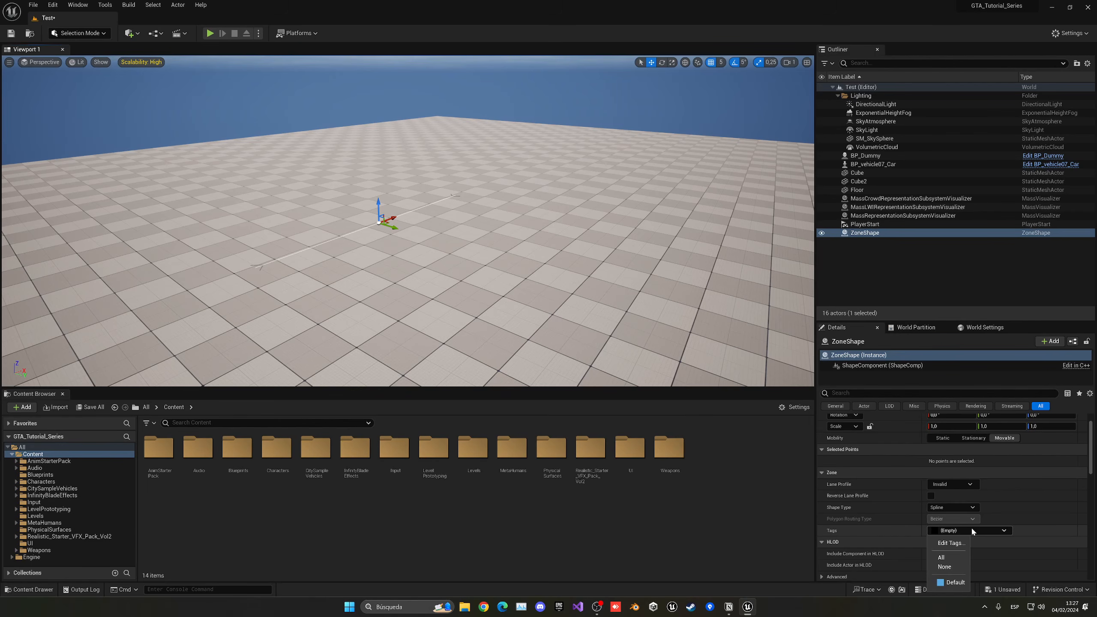
click(954, 543)
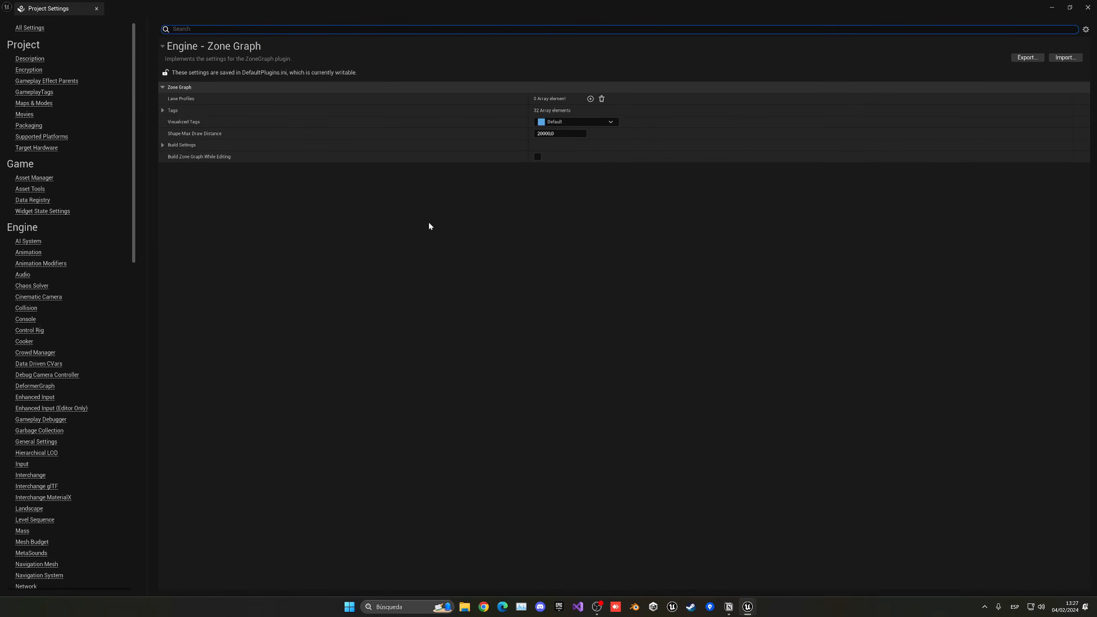
- Name the Zone Graph tag at index 1 "Civilian" and collapse the tag list
click(162, 111)
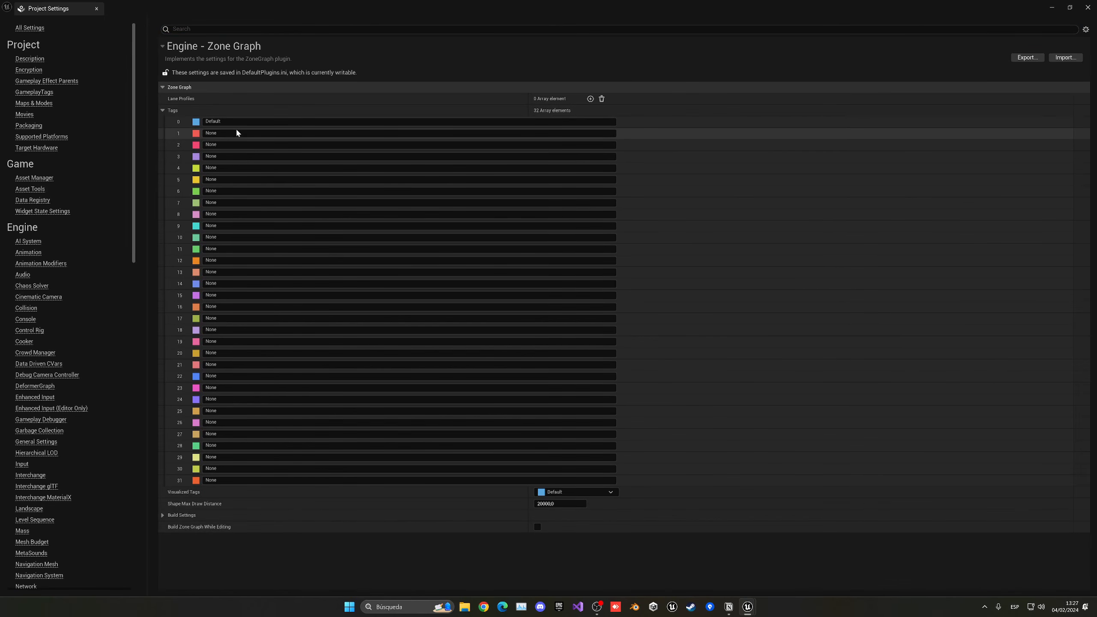
click(253, 134)
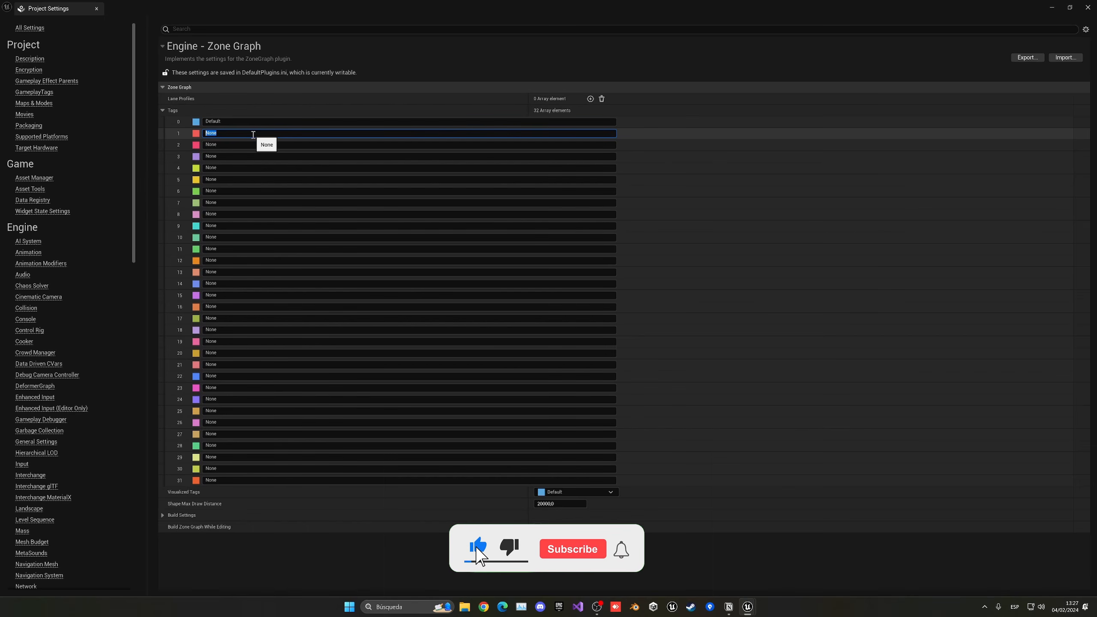
text(Civilian)
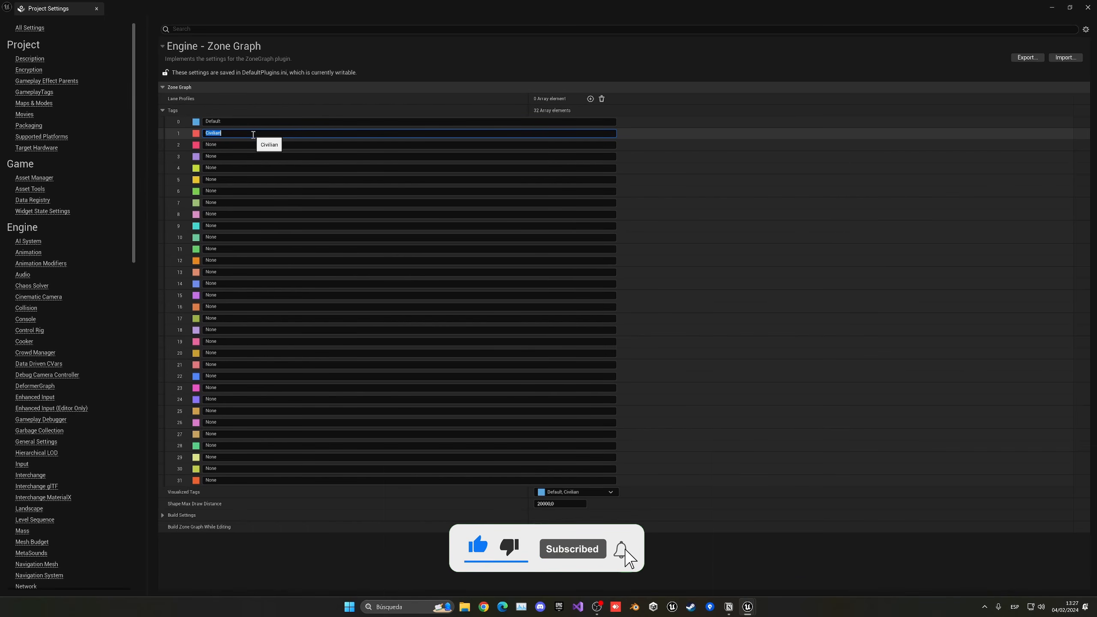
key(Return)
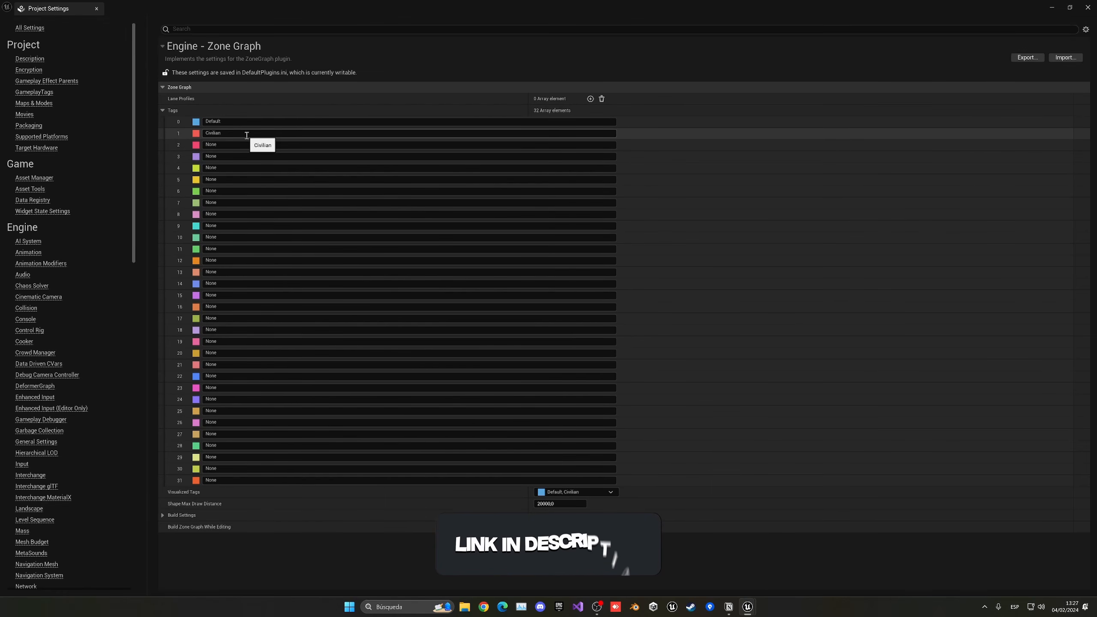
click(163, 111)
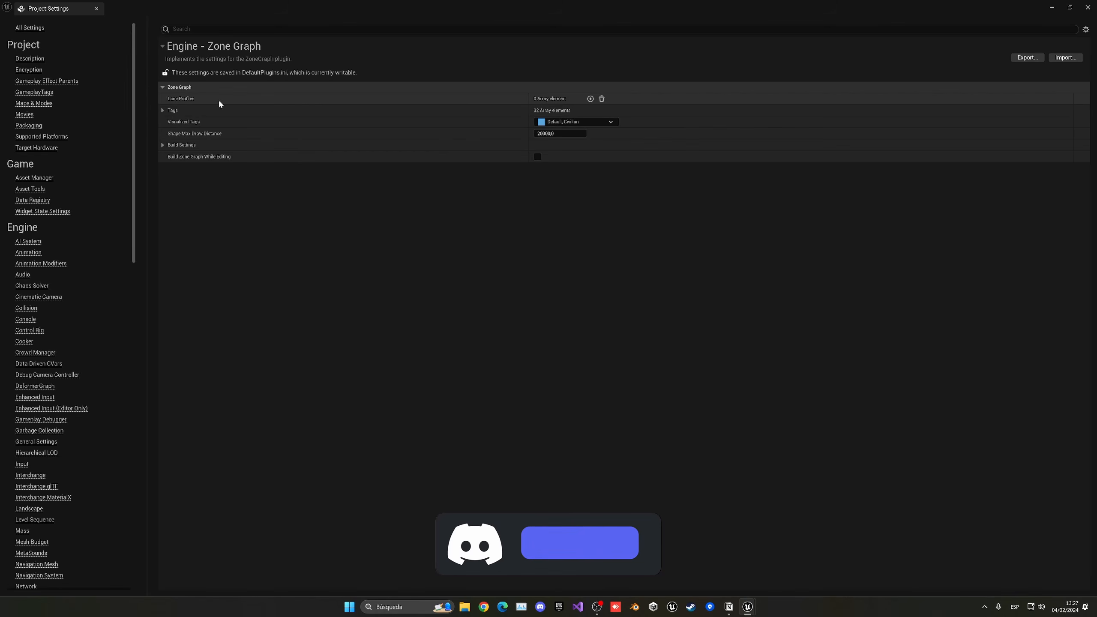
- Add a lane profile to the Zone Graph settings and name it "CivilianLane"
click(591, 98)
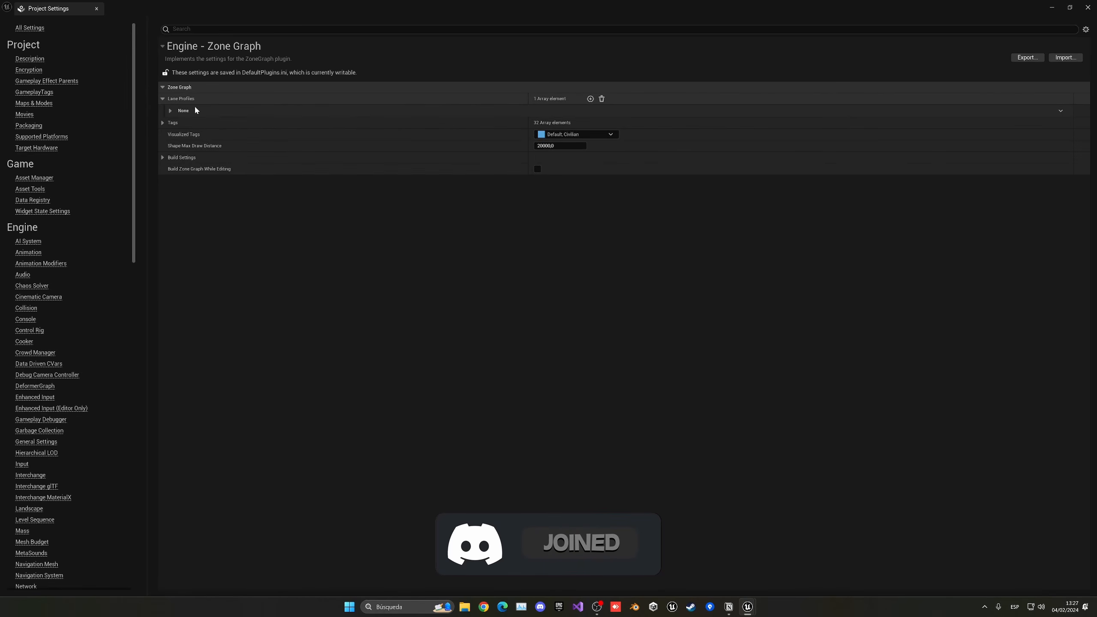
click(170, 111)
click(551, 123)
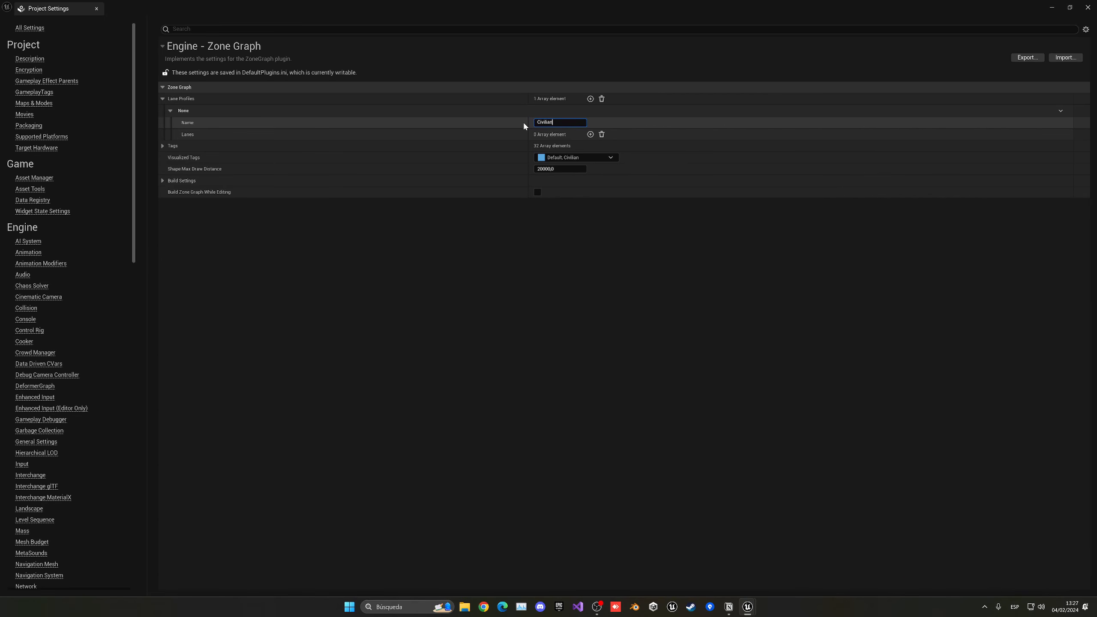
text(CivilianLane)
key(Return)
- Add one lane to the CivilianLane profile and set its width to 500, keeping the Forward direction
click(209, 138)
click(591, 134)
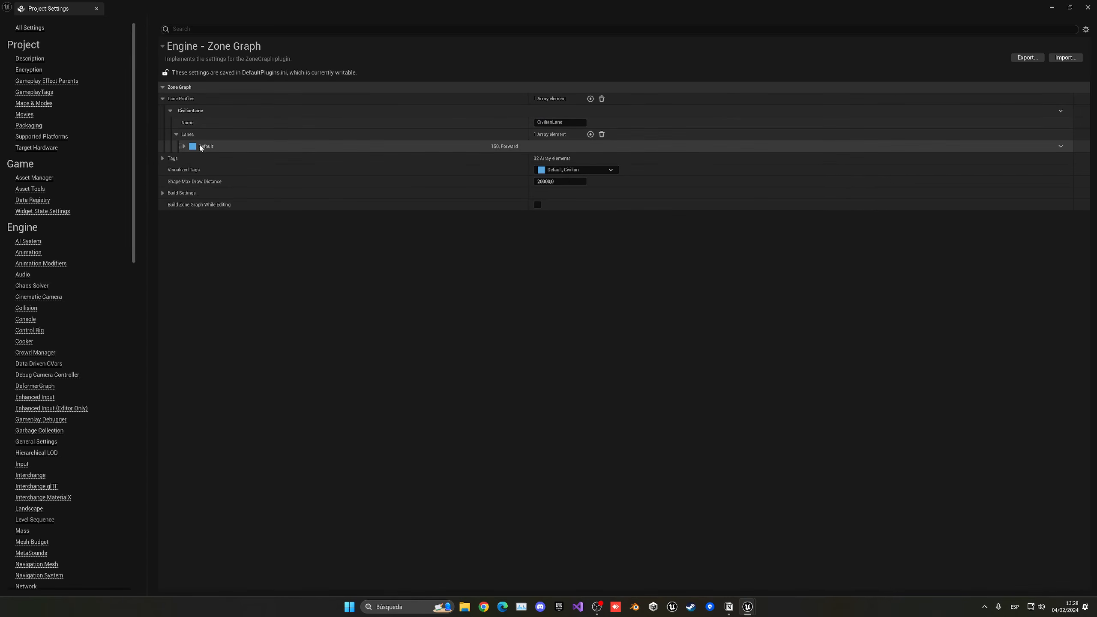
click(184, 147)
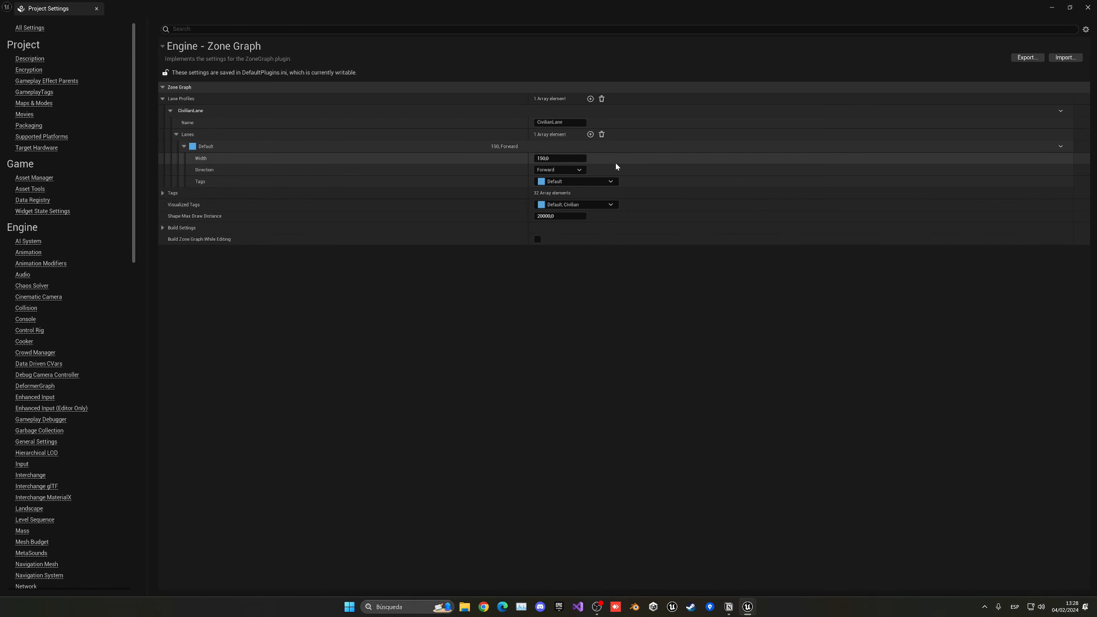
click(584, 158)
text(500)
key(Return)
click(579, 170)
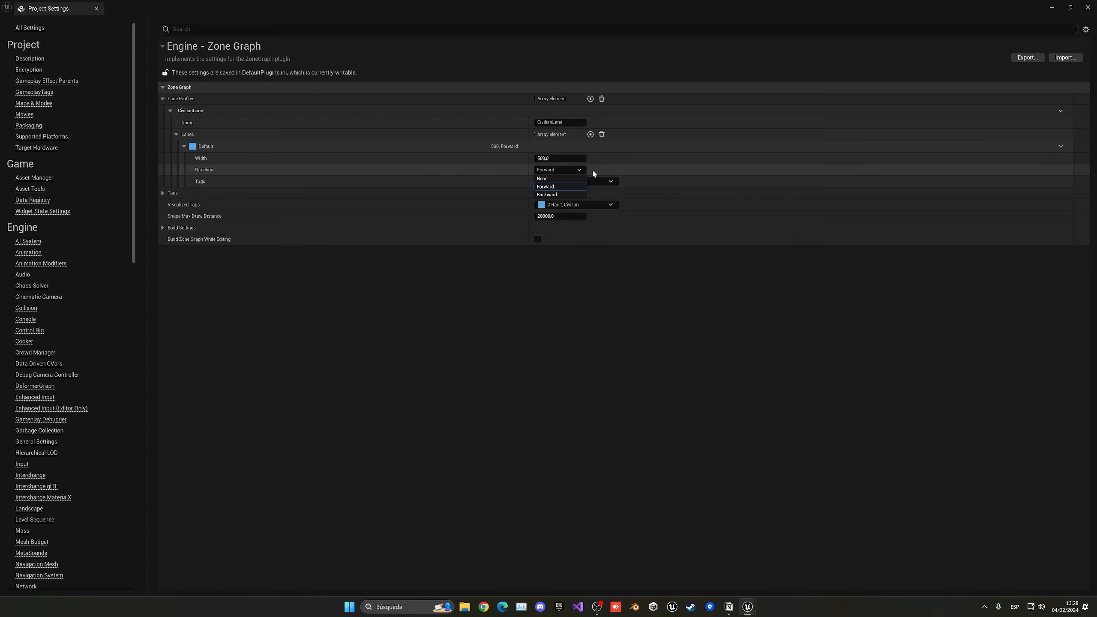
click(594, 171)
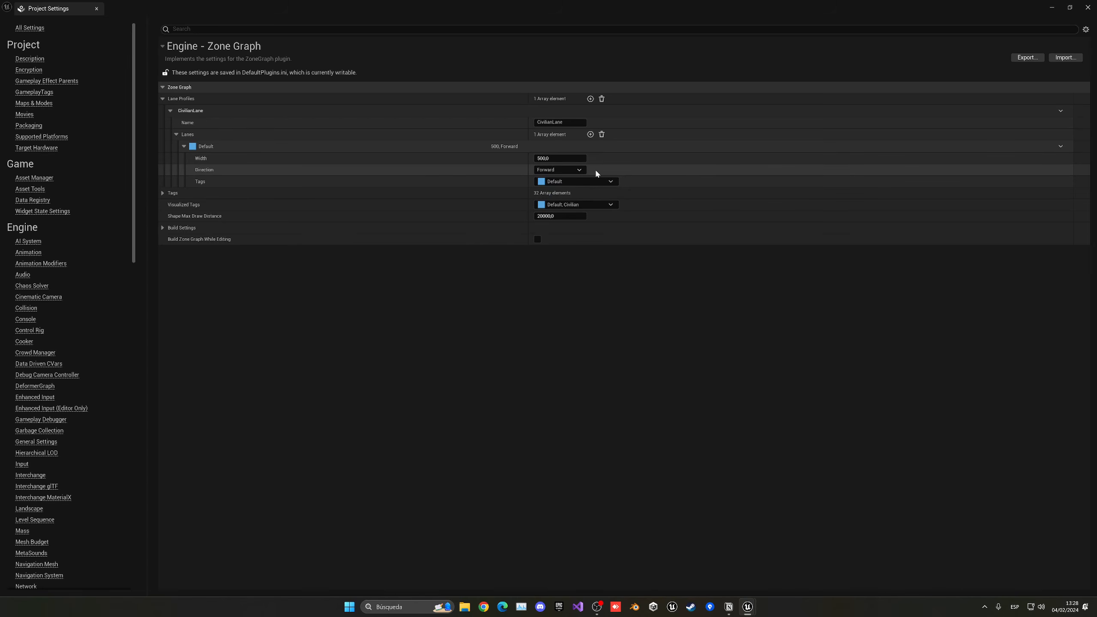
- Tag the first lane of the CivilianLane profile with Civilian only, removing the Default tag
click(559, 182)
click(560, 246)
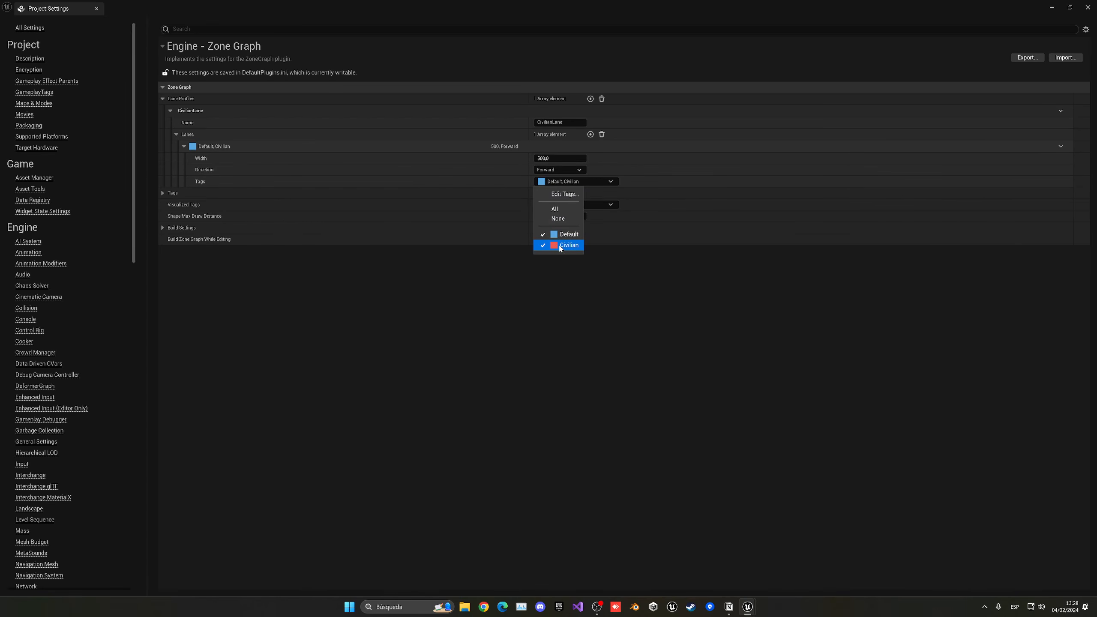
click(562, 237)
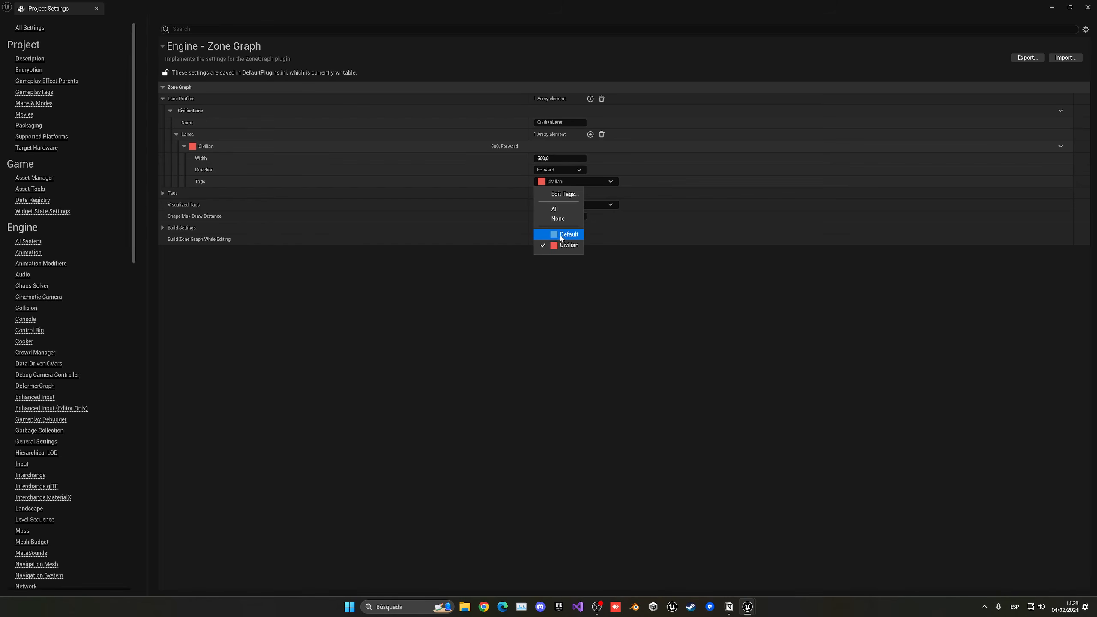
click(640, 183)
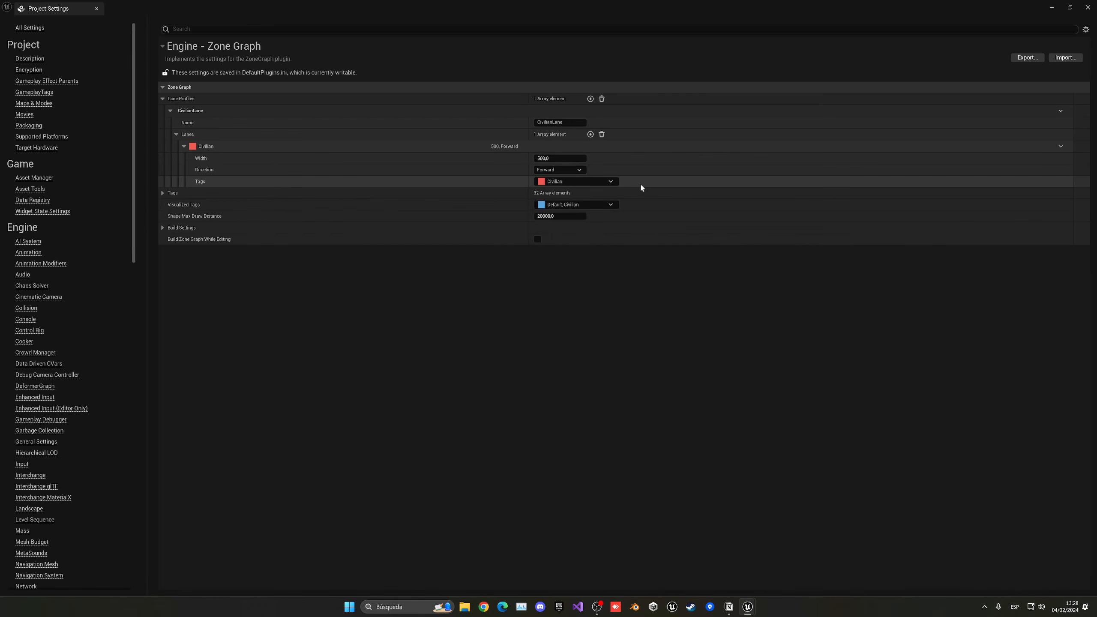
- Add a second lane to the CivilianLane profile with a width of 500 and the Backward direction
click(590, 135)
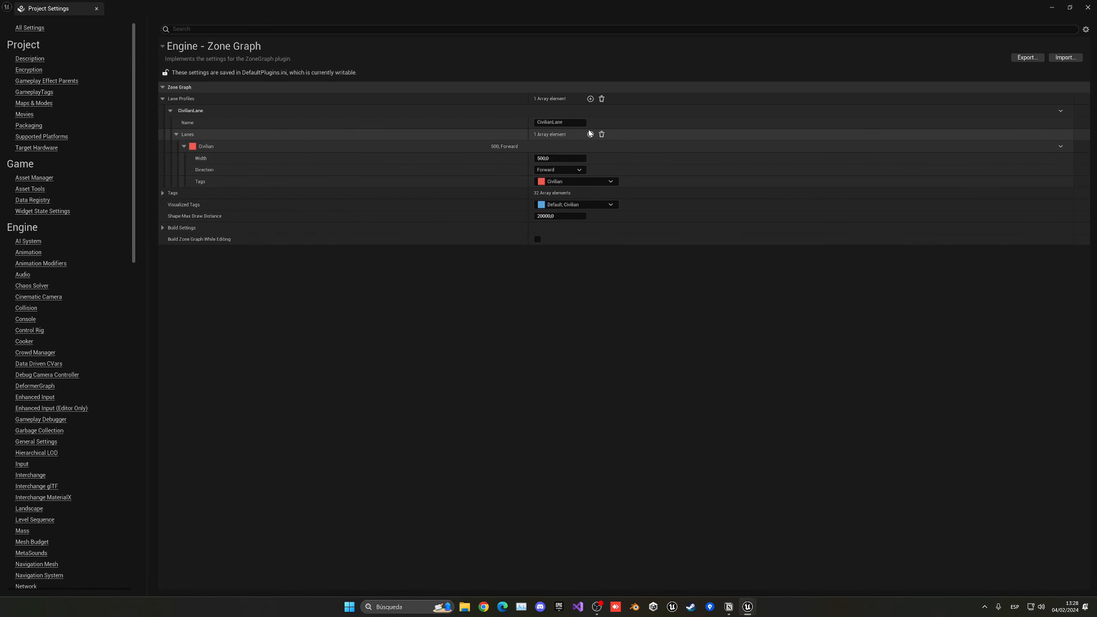
click(194, 197)
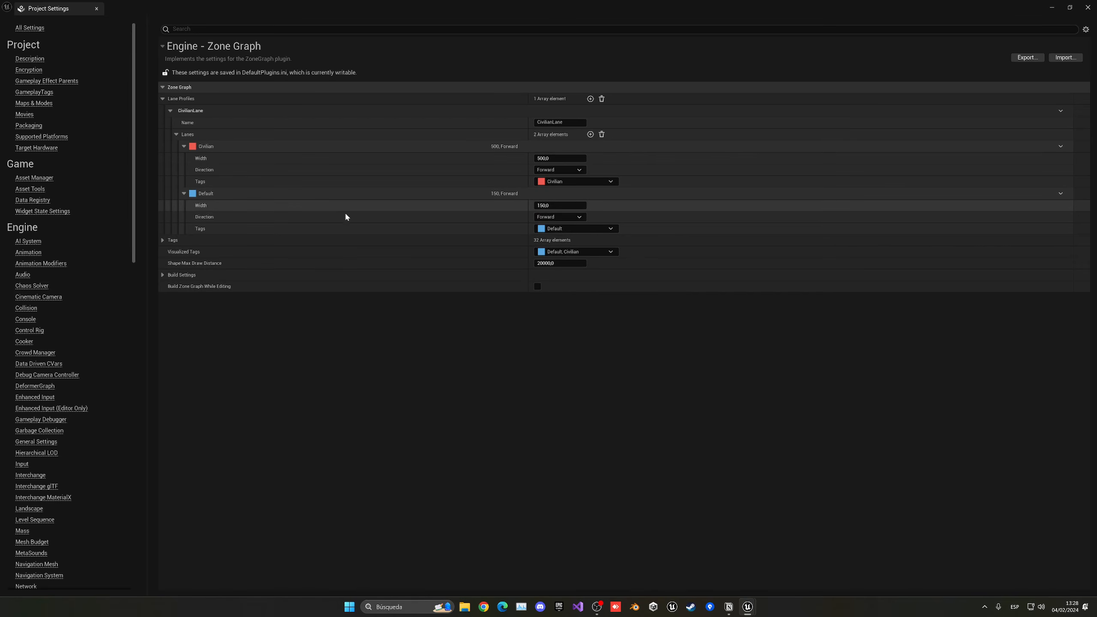
drag(557, 205, 559, 205)
click(559, 205)
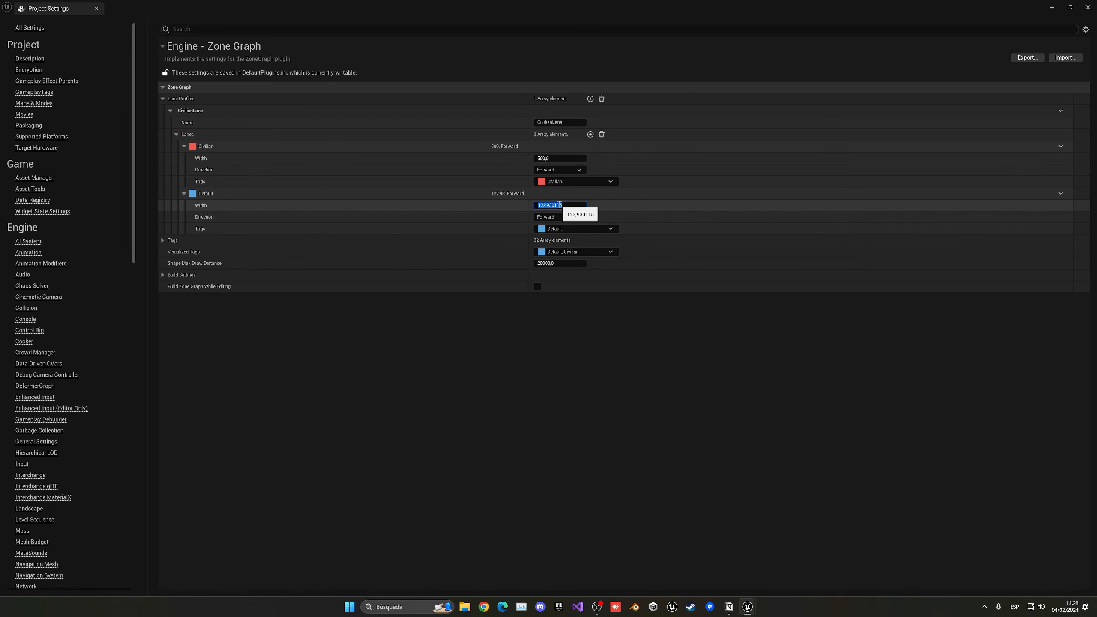
text(500)
key(Return)
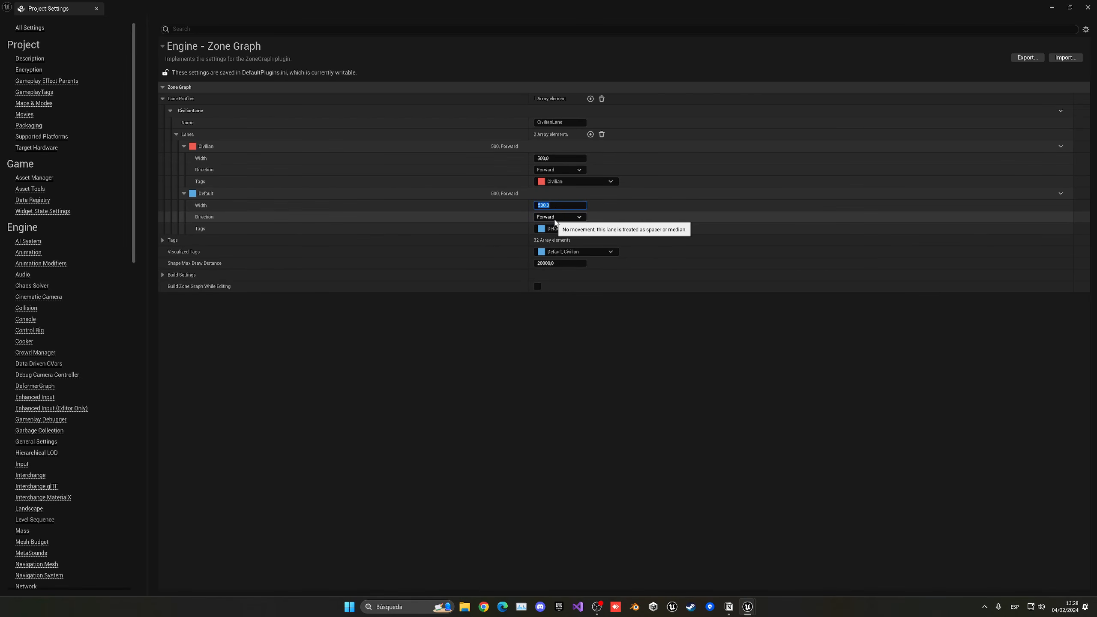
click(557, 217)
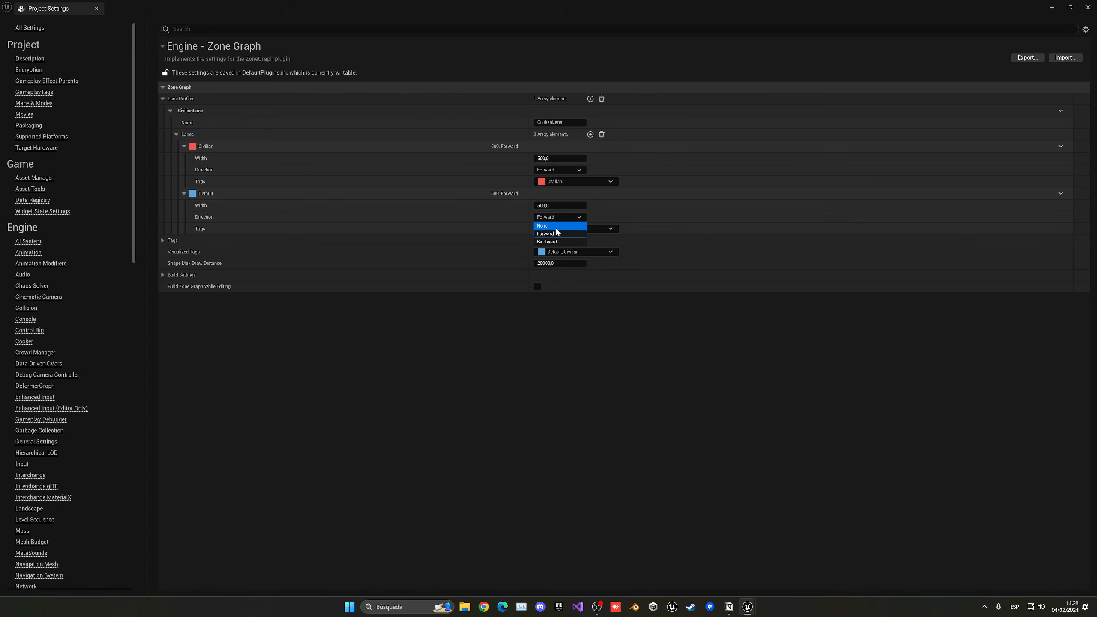
click(559, 240)
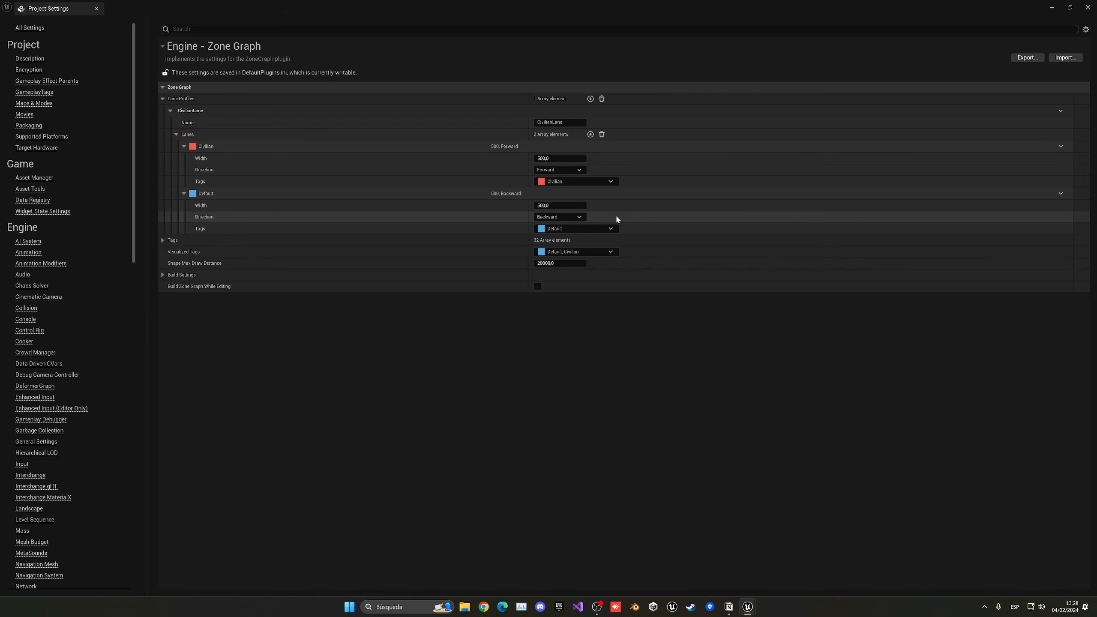
- Tag the second lane with Civilian only, removing Default, and close the project settings
click(562, 229)
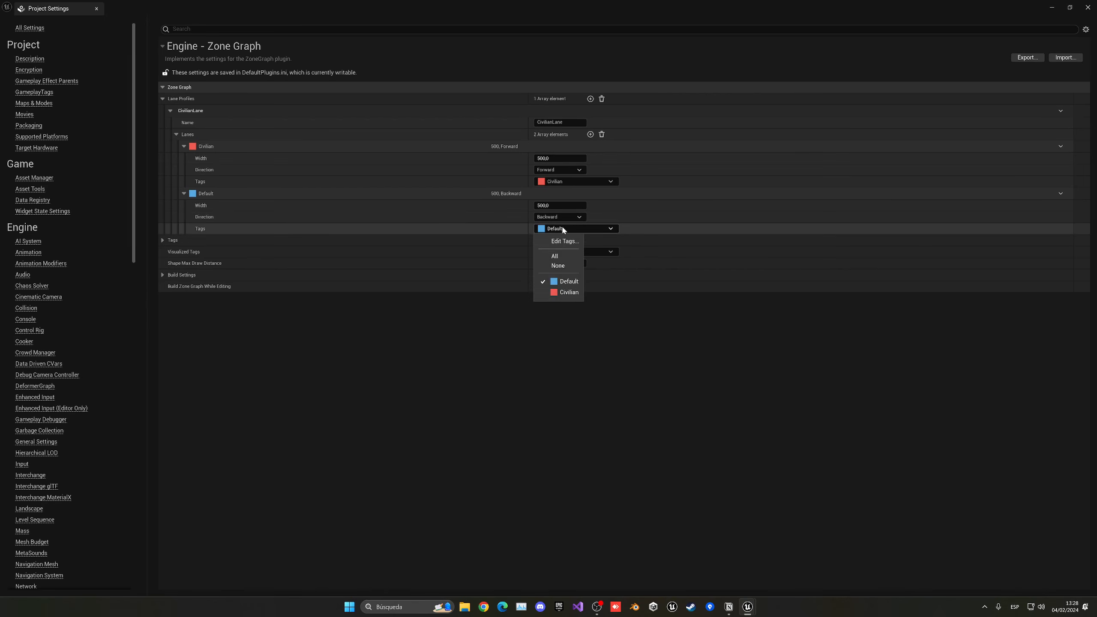
click(562, 293)
click(560, 282)
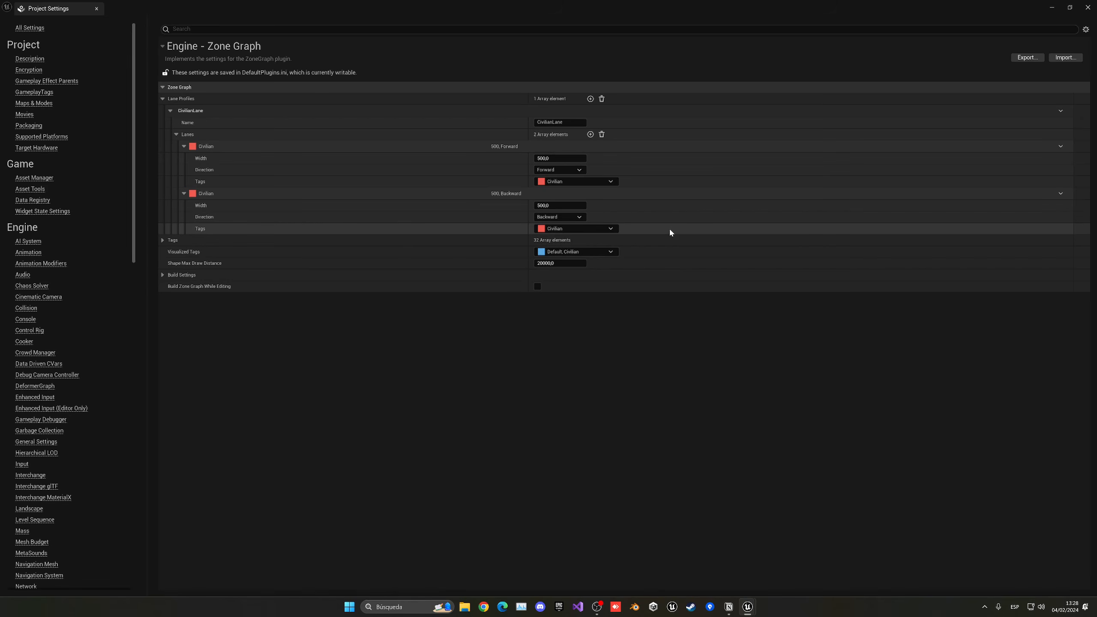
click(611, 228)
click(612, 228)
click(1087, 8)
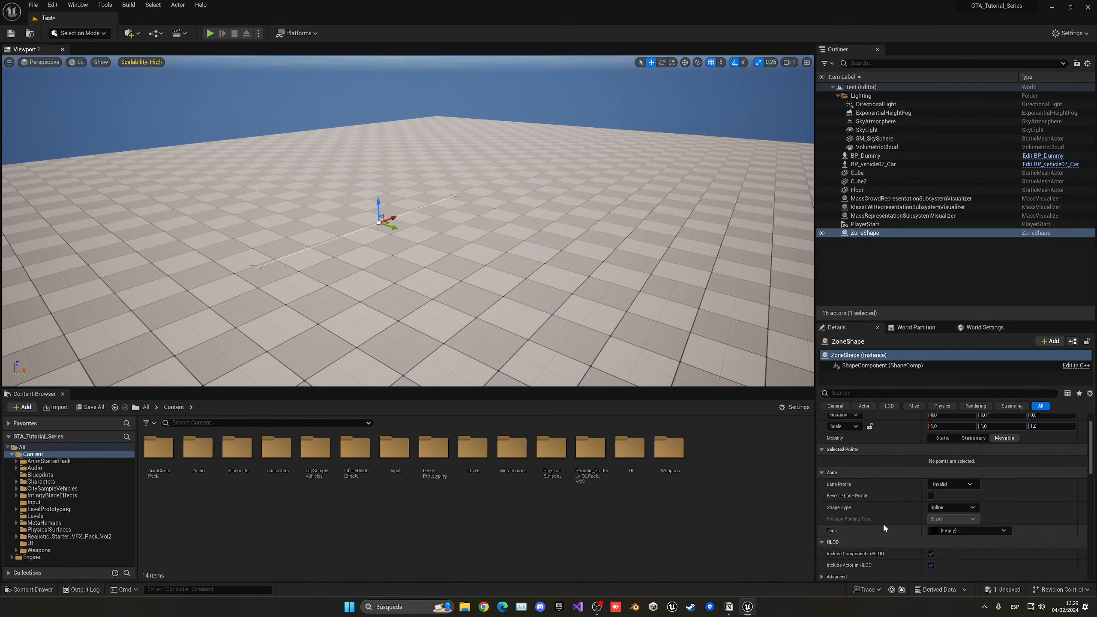
- Assign the CivilianLane lane profile and the Civilian tag to the selected zone shape
click(948, 484)
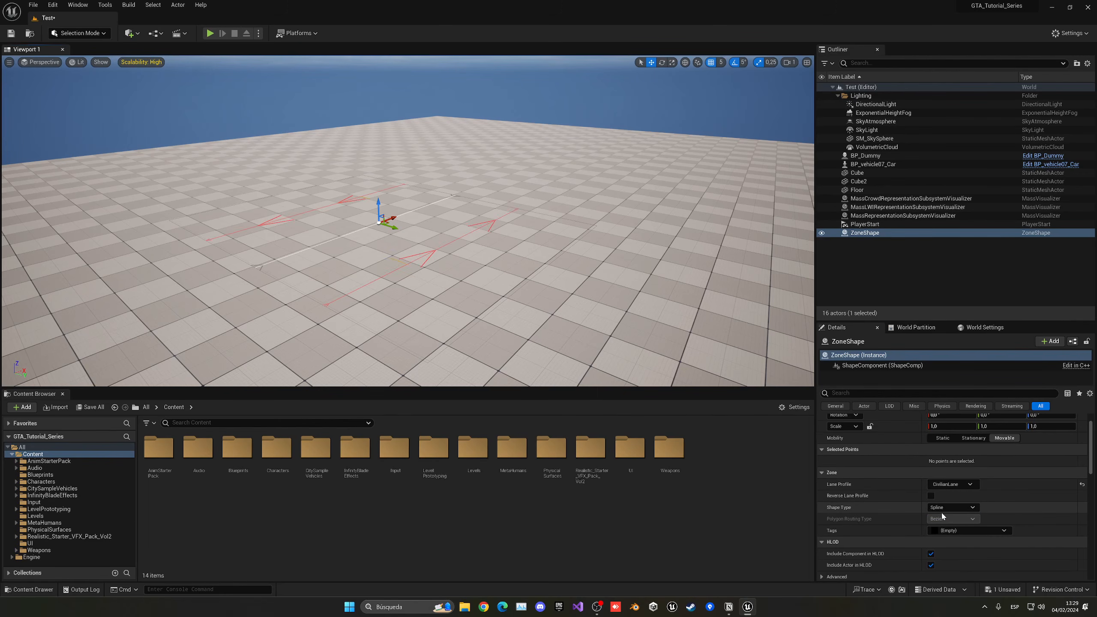
click(957, 531)
click(952, 517)
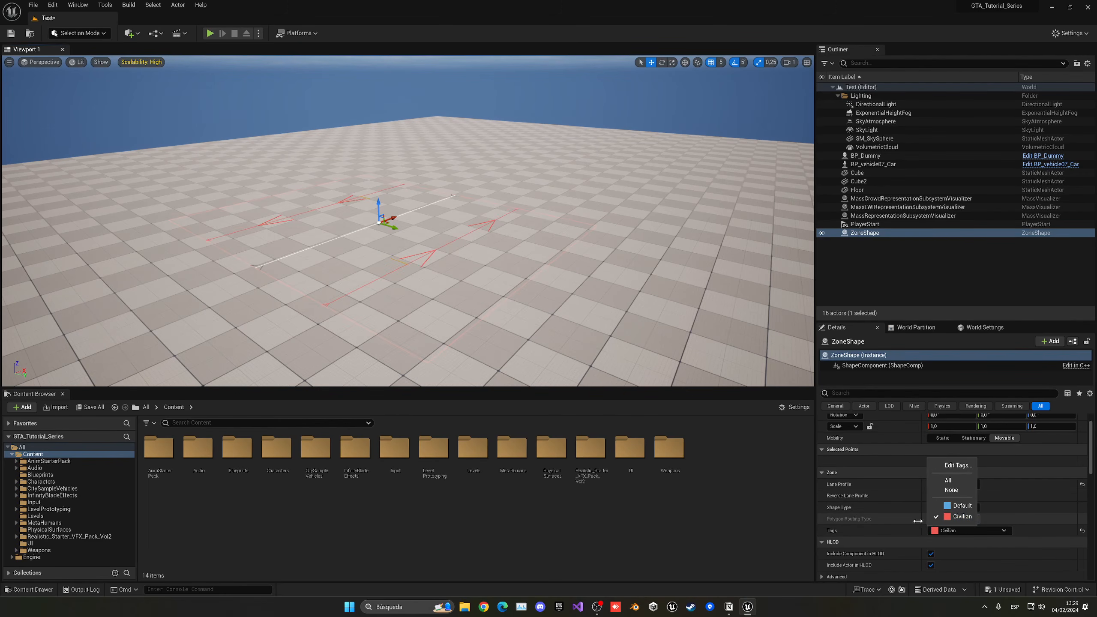
click(905, 524)
- Extend the zone shape from its point at X -400 with a new point at about X -1935
drag(510, 278, 310, 241)
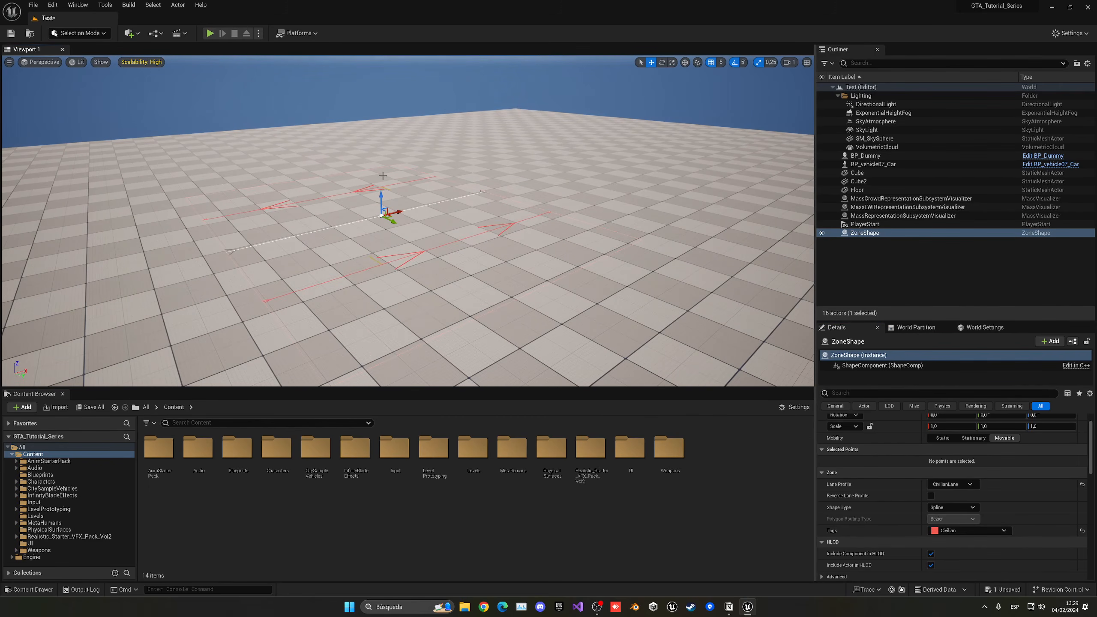
drag(270, 191, 484, 251)
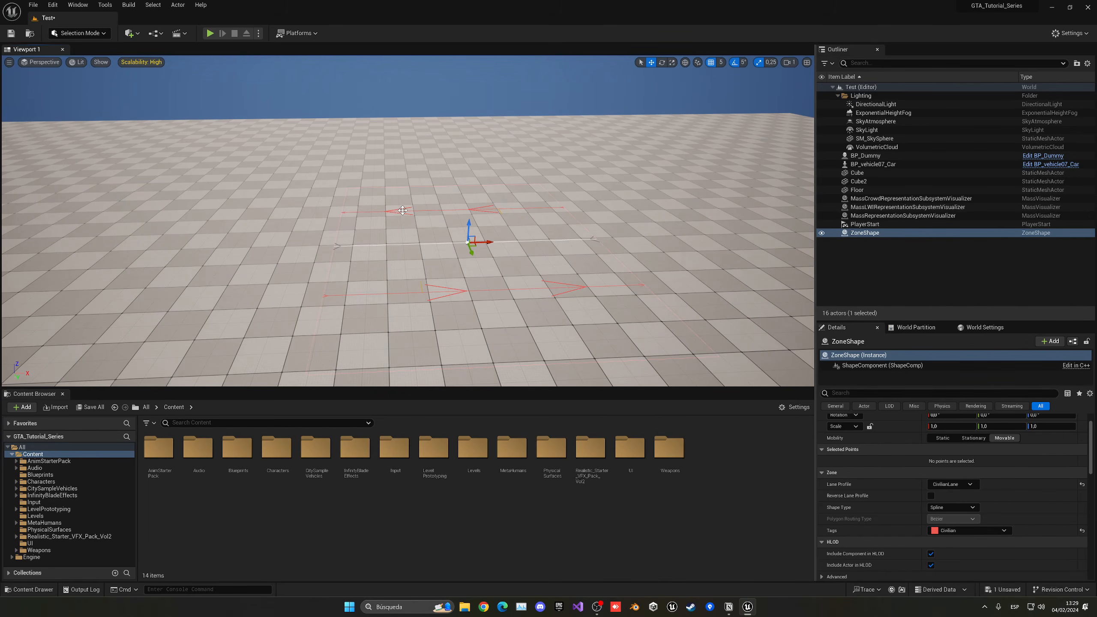
click(335, 247)
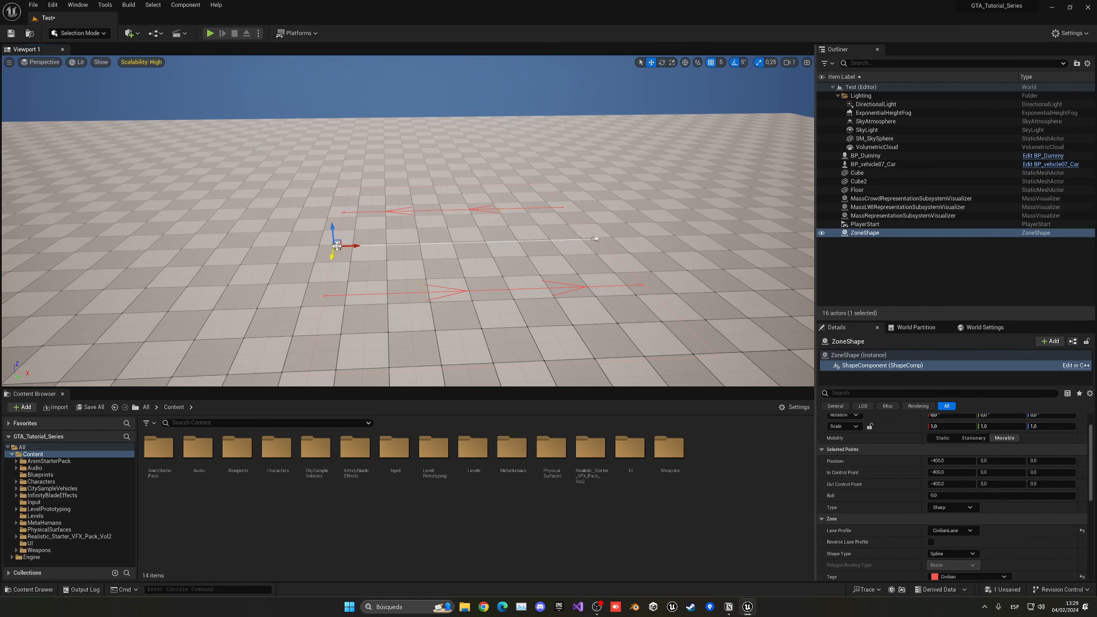
key(f)
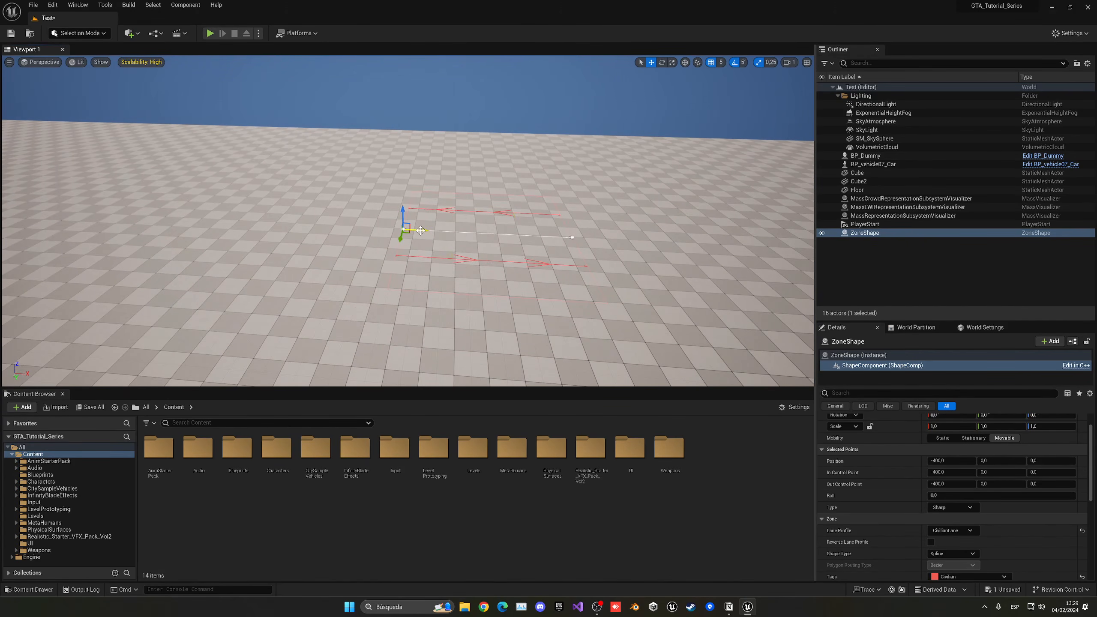
drag(404, 230, 114, 210)
key(f)
key(a)
right_drag(366, 232, 441, 230)
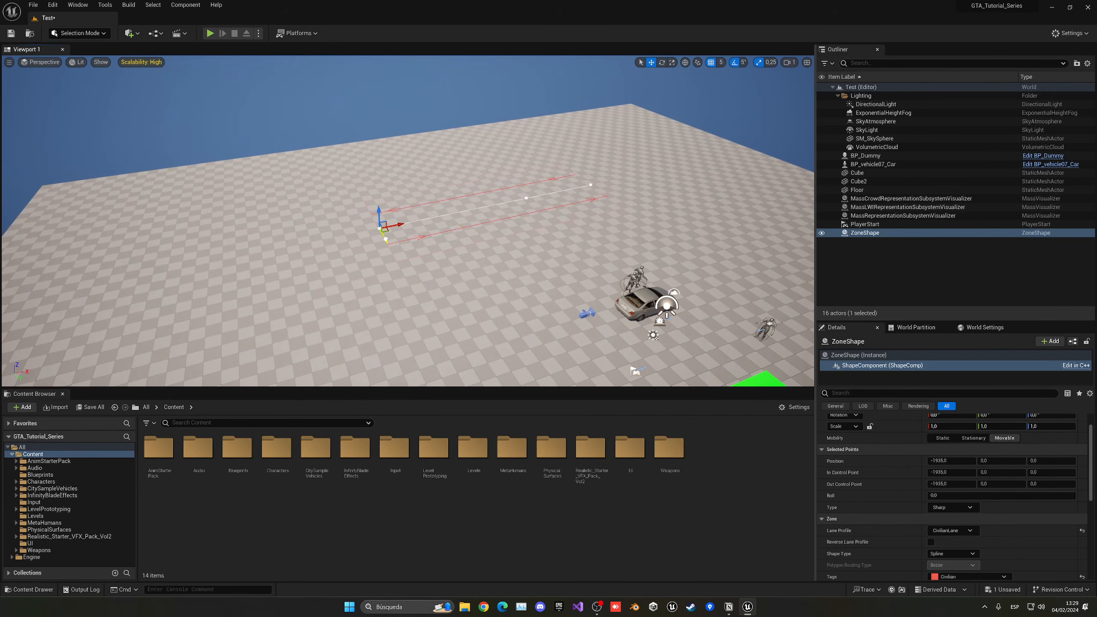
- Turn the zone shape along Y by adding two points at X -1935, at about Y 1730 and Y 3670
drag(386, 239, 481, 276)
key(f)
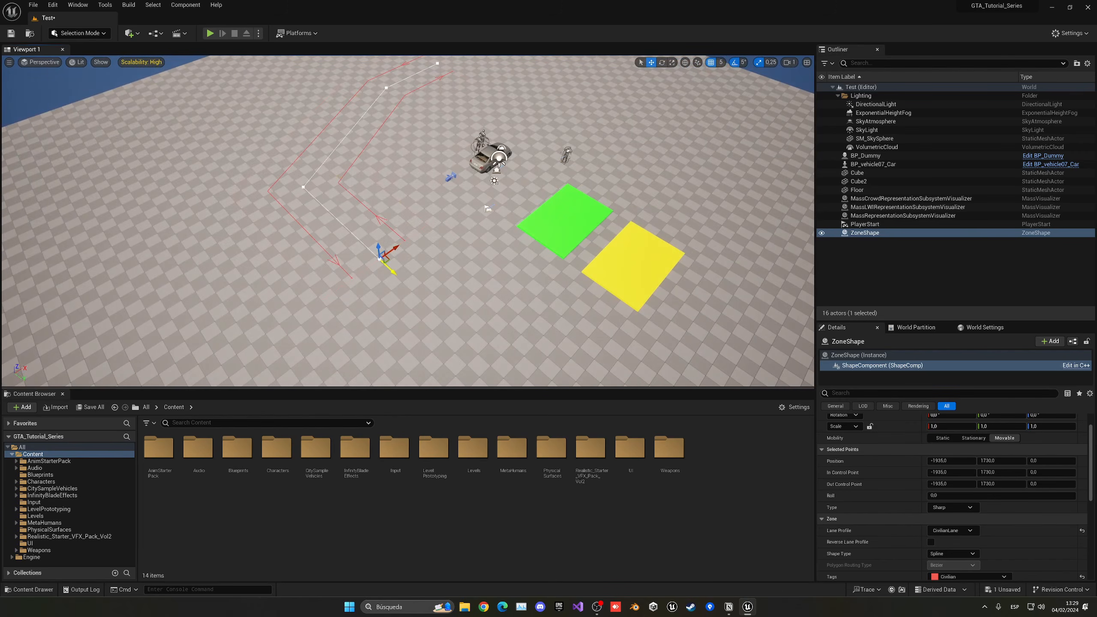
drag(391, 270, 466, 359)
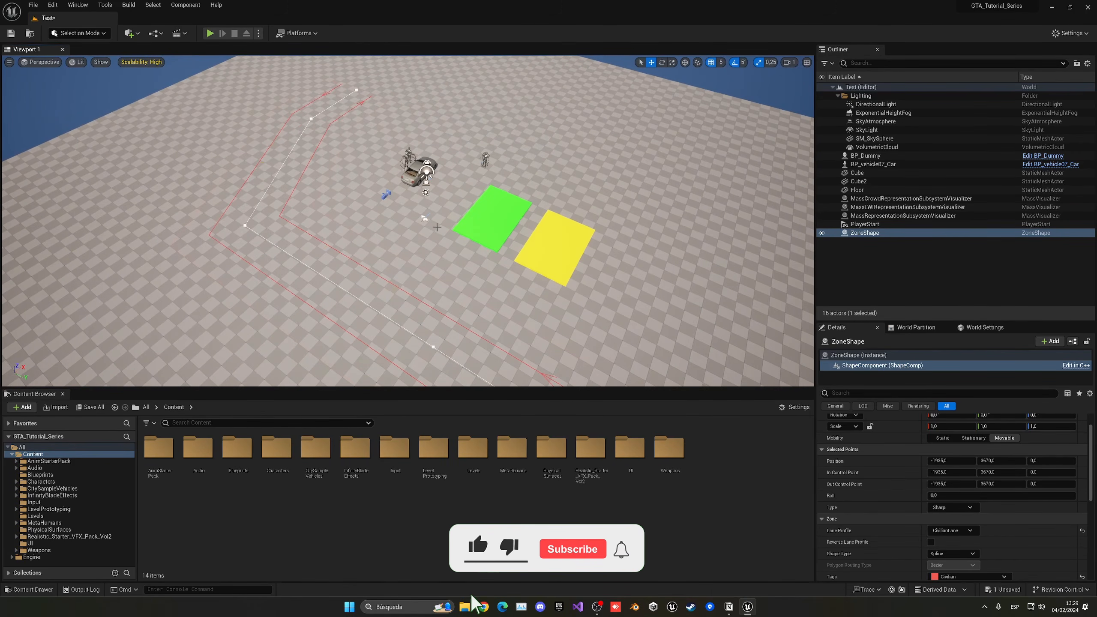
key(f)
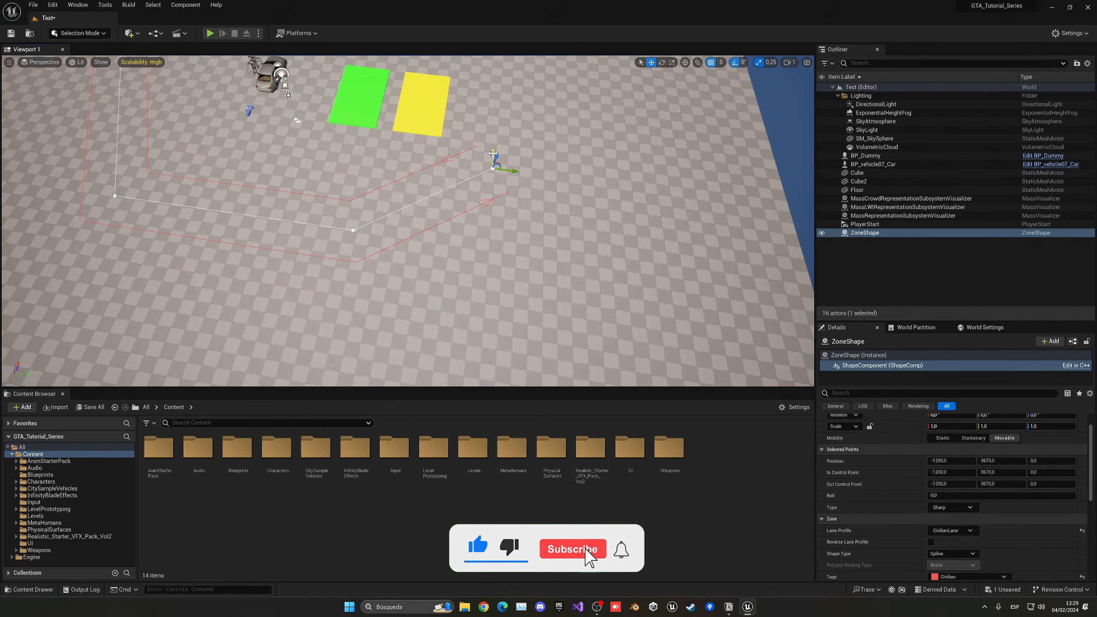
- Add another zone shape point at about X -15, Y 3670 beyond the yellow platform, and save the level
drag(493, 153, 501, 59)
right_drag(501, 130, 480, 93)
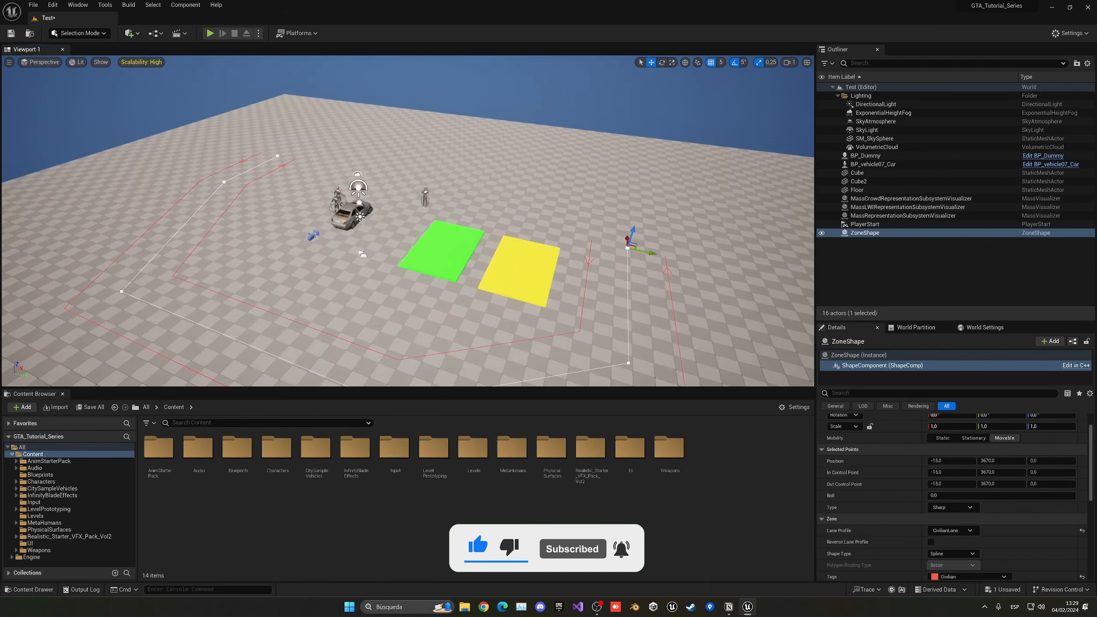
right_drag(789, 246, 789, 230)
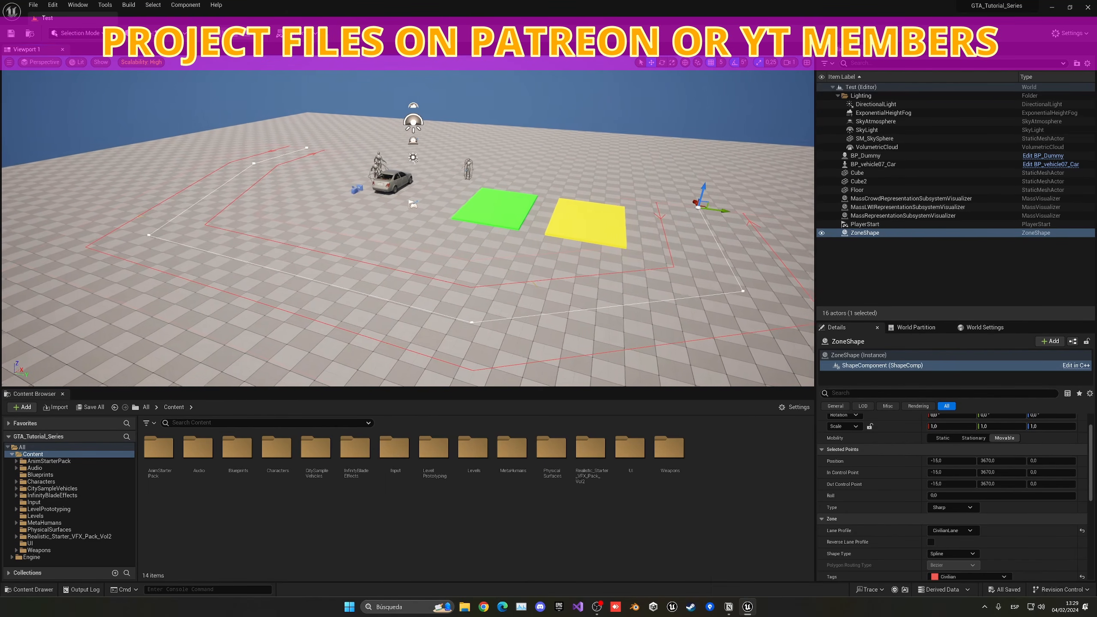
right_drag(583, 225, 678, 227)
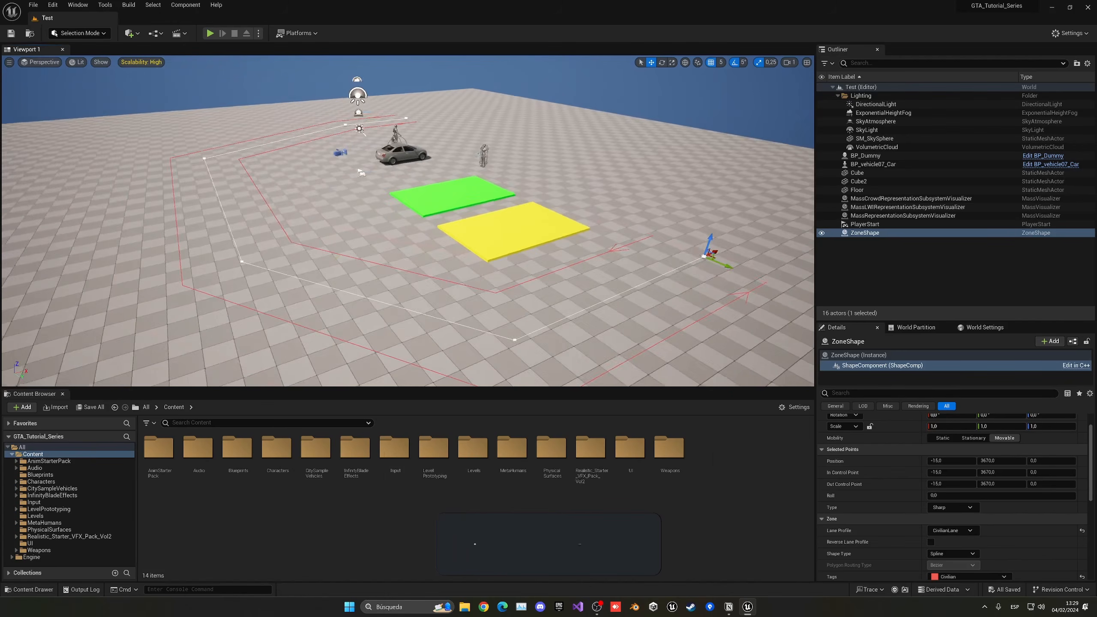
right_drag(376, 255, 395, 243)
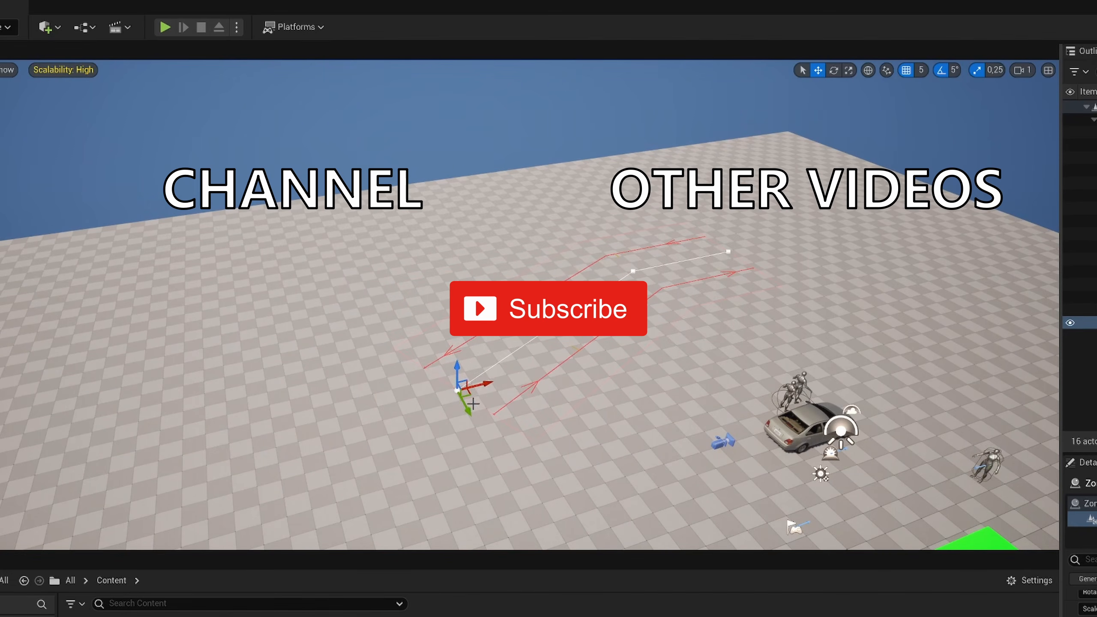
drag(467, 409, 662, 583)
mouse_move(484, 389)
right_down()
mouse_move(510, 441)
mouse_move(484, 389)
right_up()
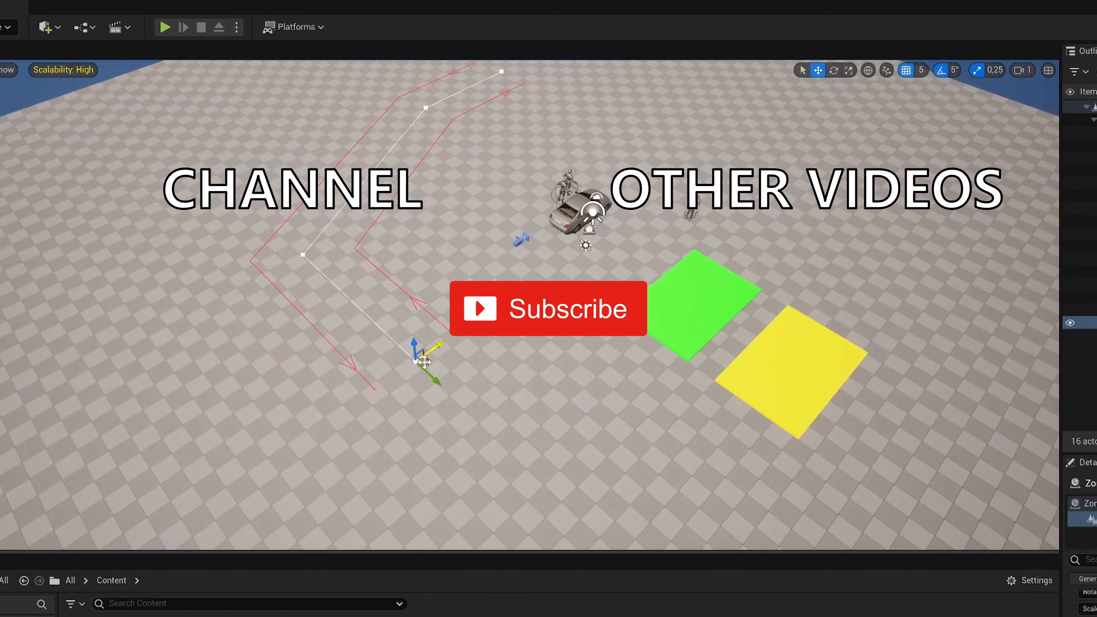